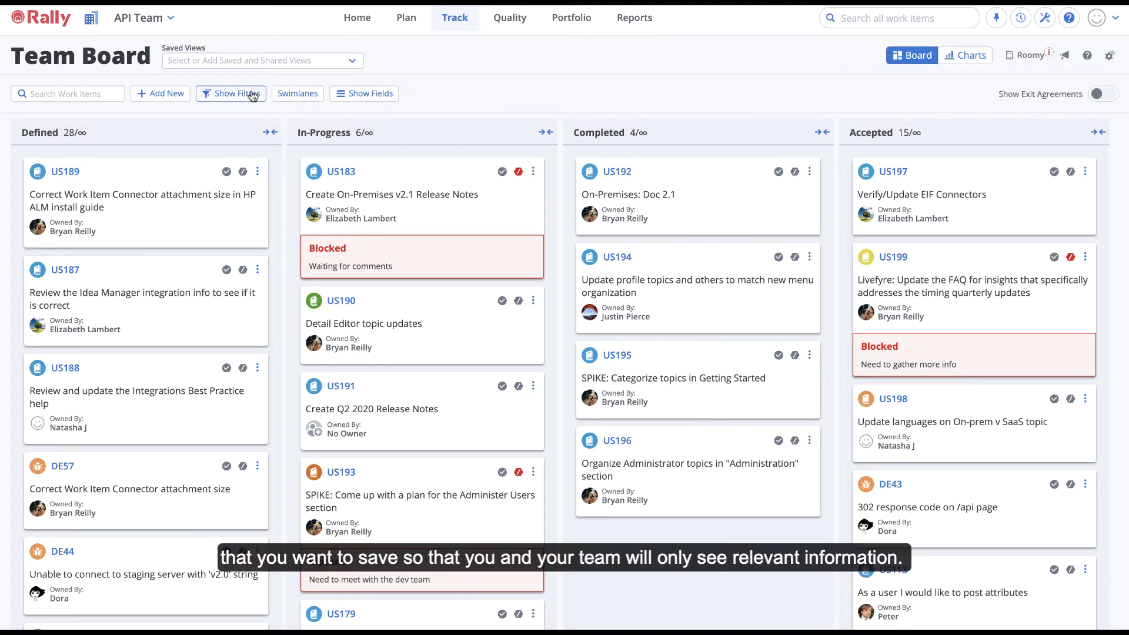
Add an Iteration filter to the Team Board and set it to Iteration 12.
left_click(231, 93)
left_click(138, 173)
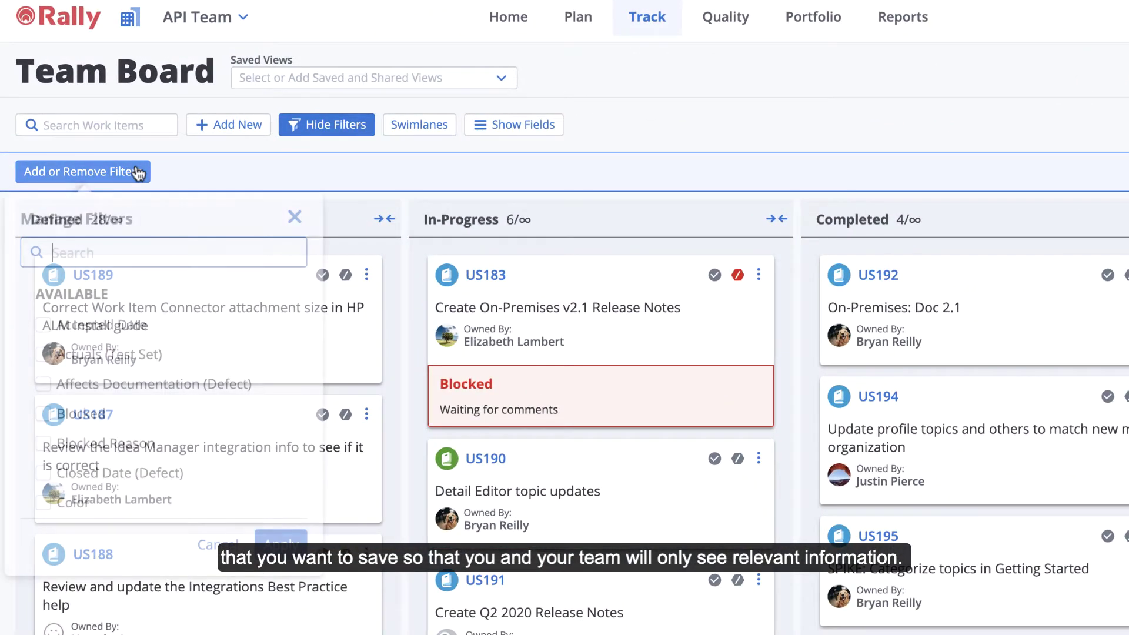
type("Iter")
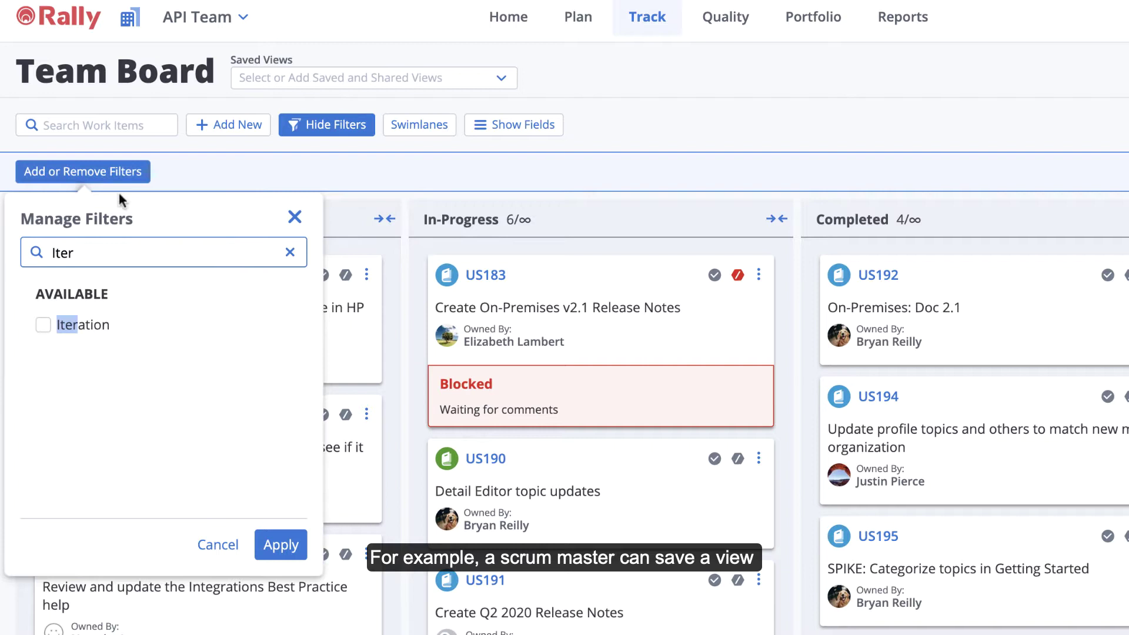
left_click(44, 324)
left_click(282, 546)
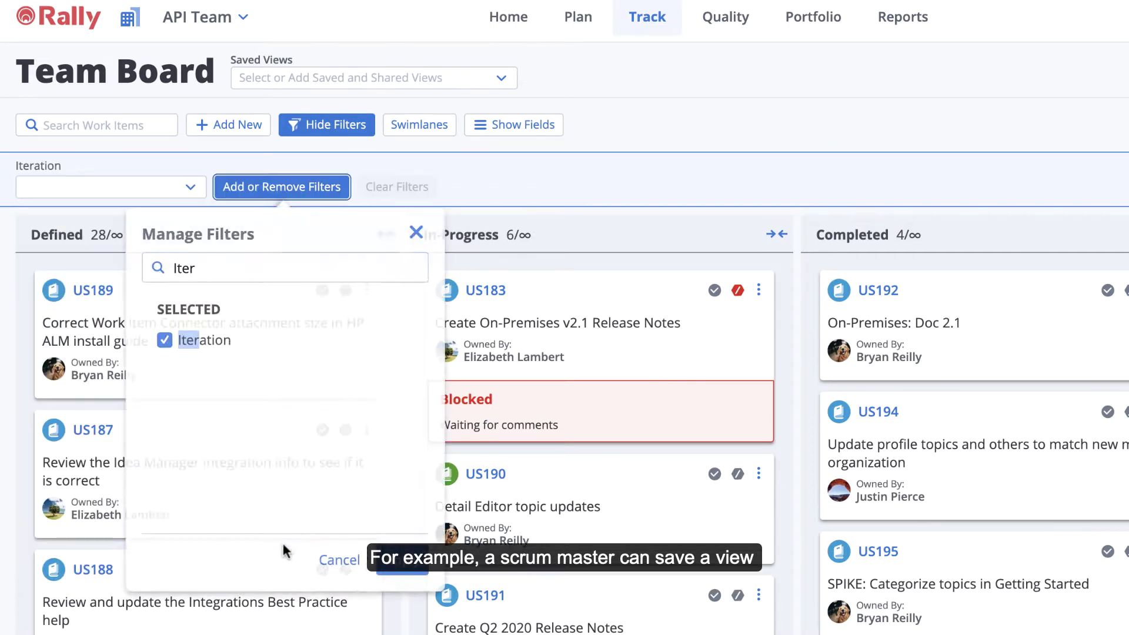
left_click(191, 189)
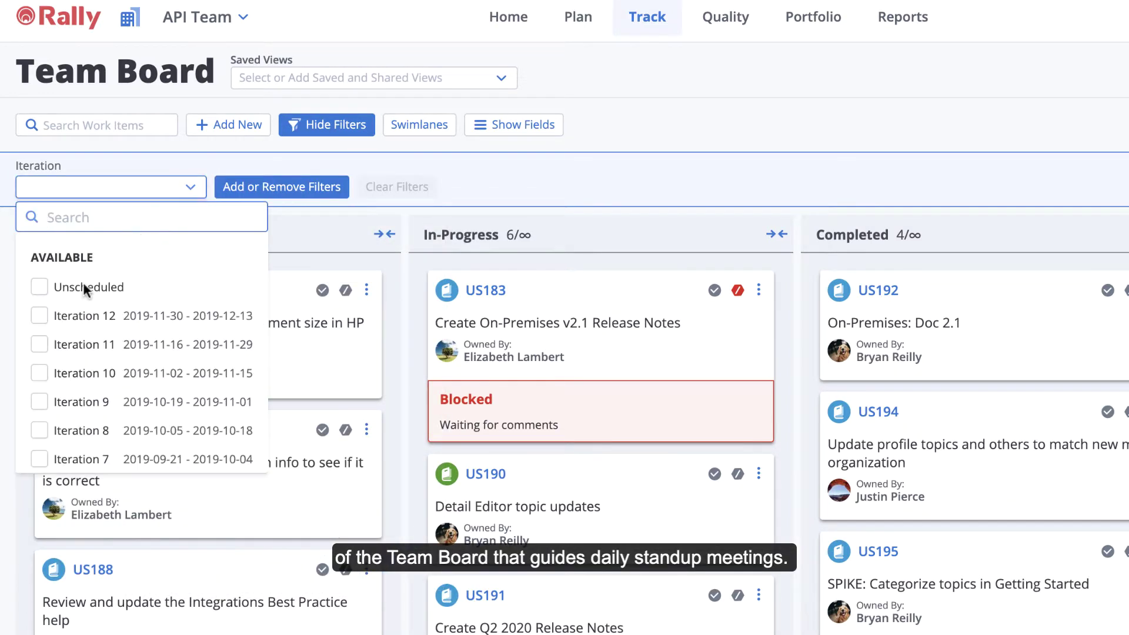
left_click(40, 316)
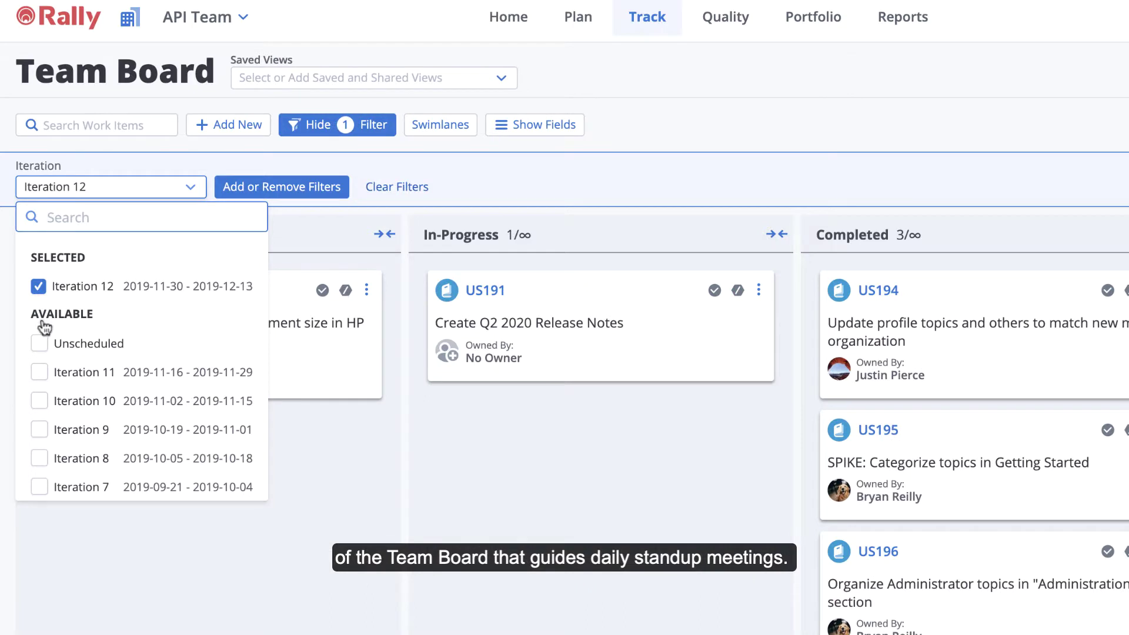
Add the Tasks, Connections and Dependencies fields to the Team Board cards.
left_click(516, 126)
type("Task")
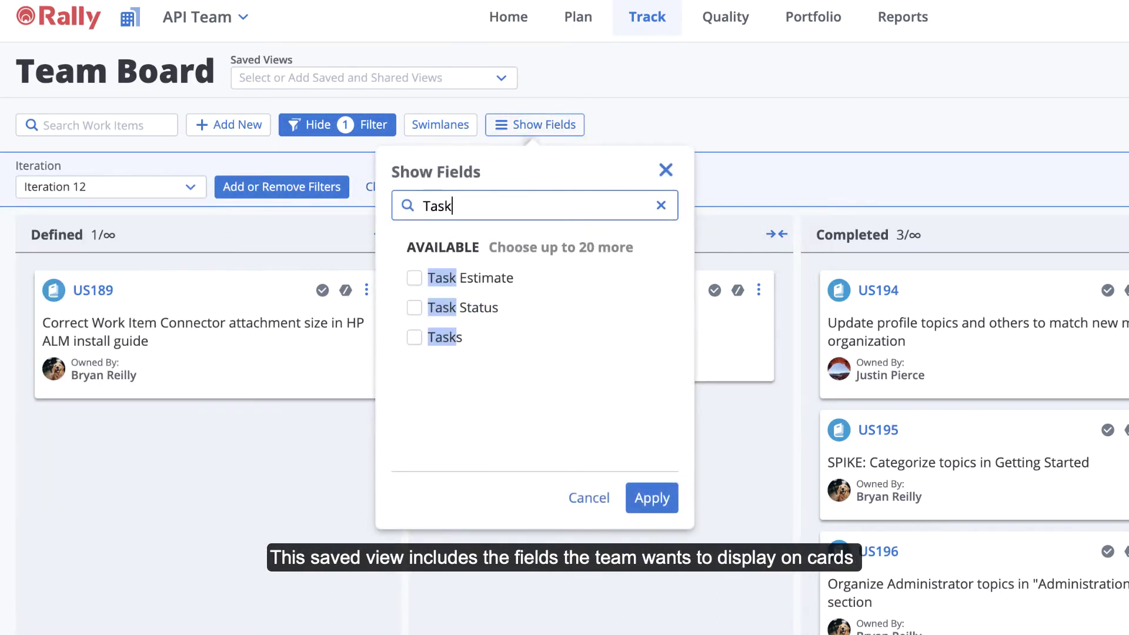
left_click(415, 337)
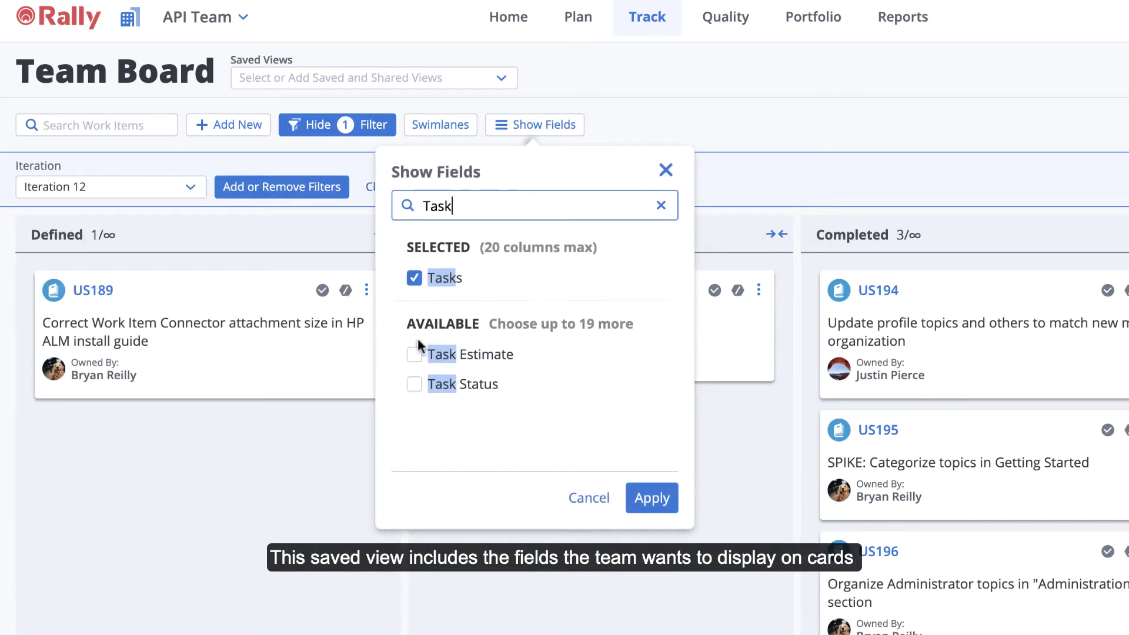
left_click(661, 205)
type("Con")
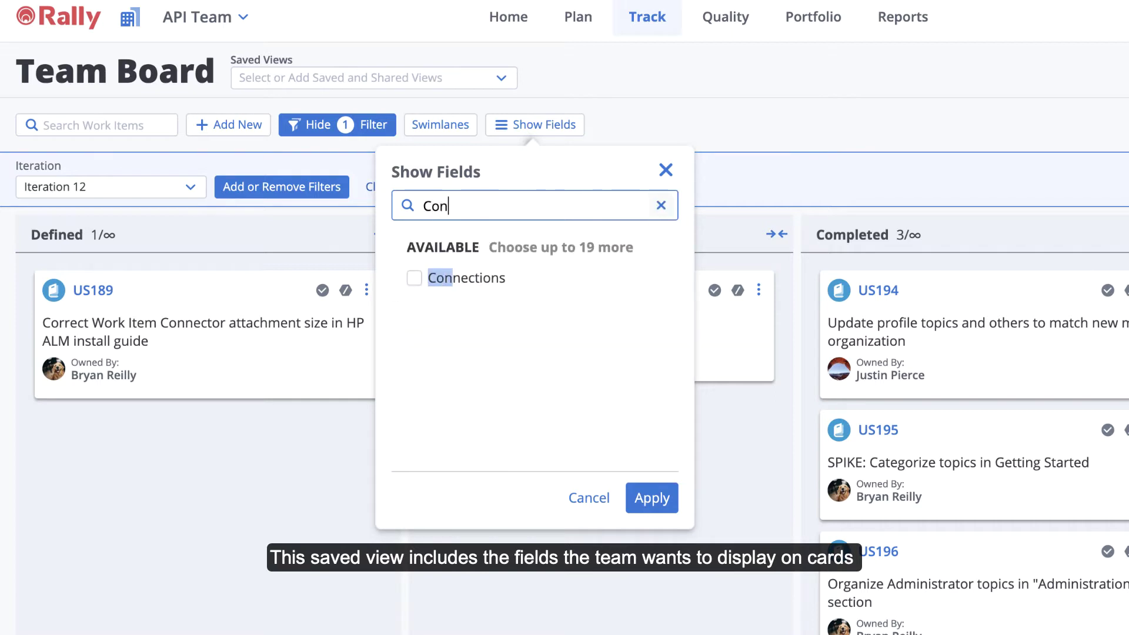
type("n")
left_click(415, 279)
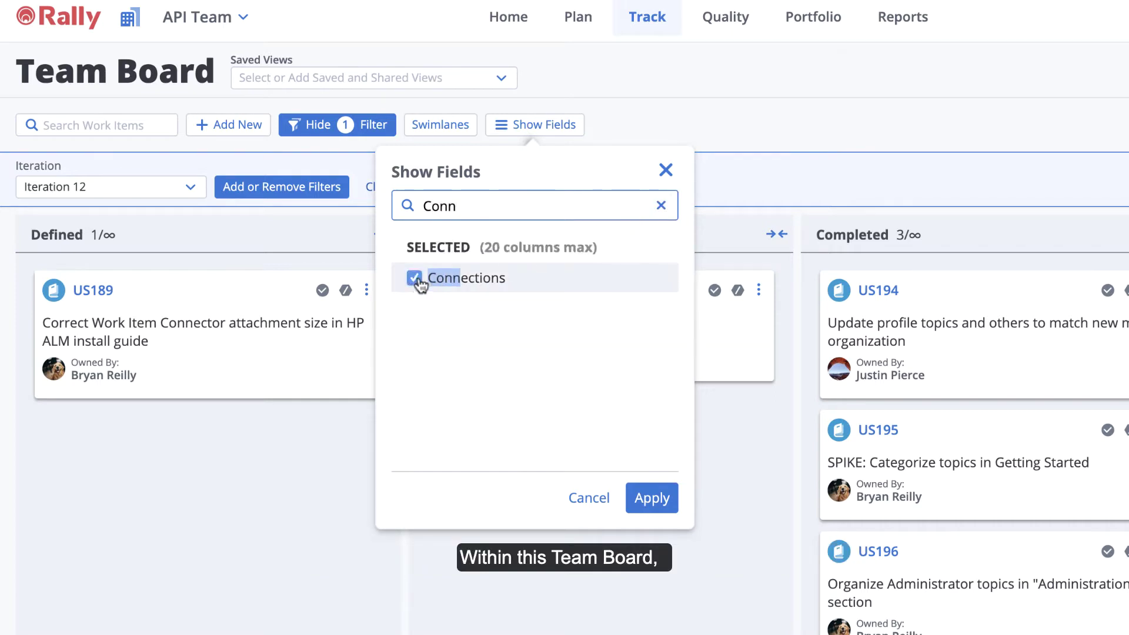
left_click(661, 206)
type("Dep")
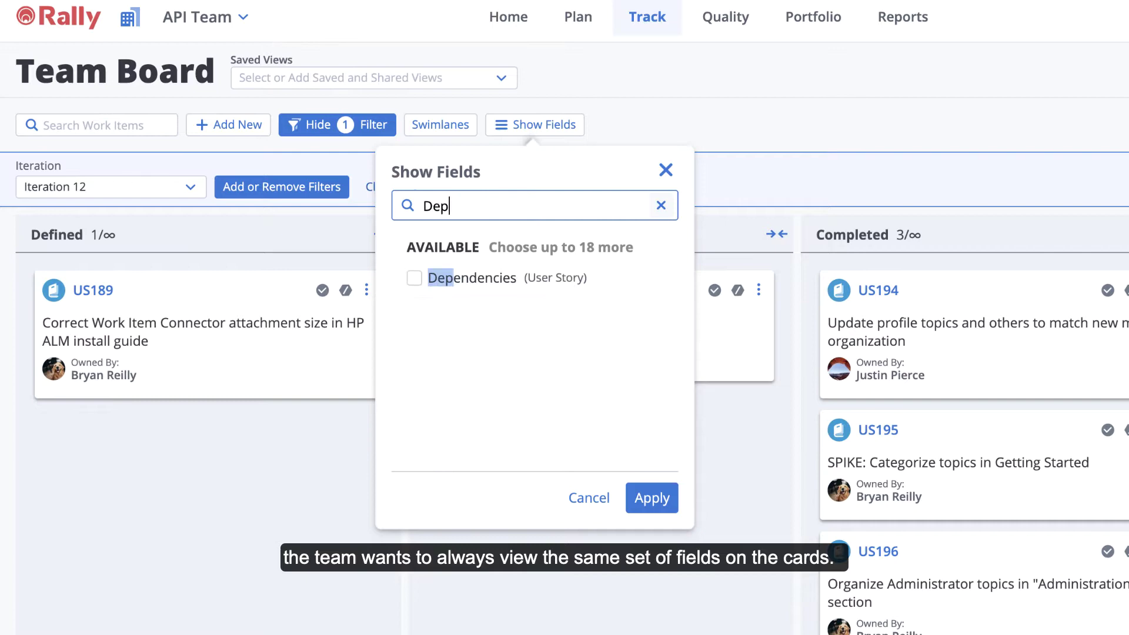
left_click(415, 278)
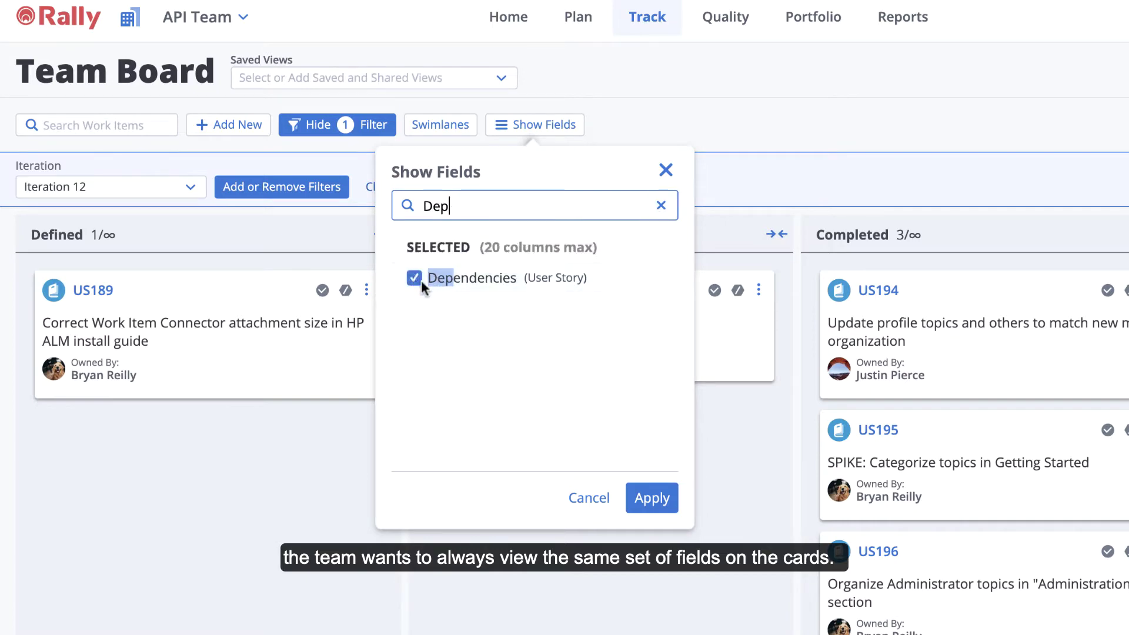
left_click(649, 500)
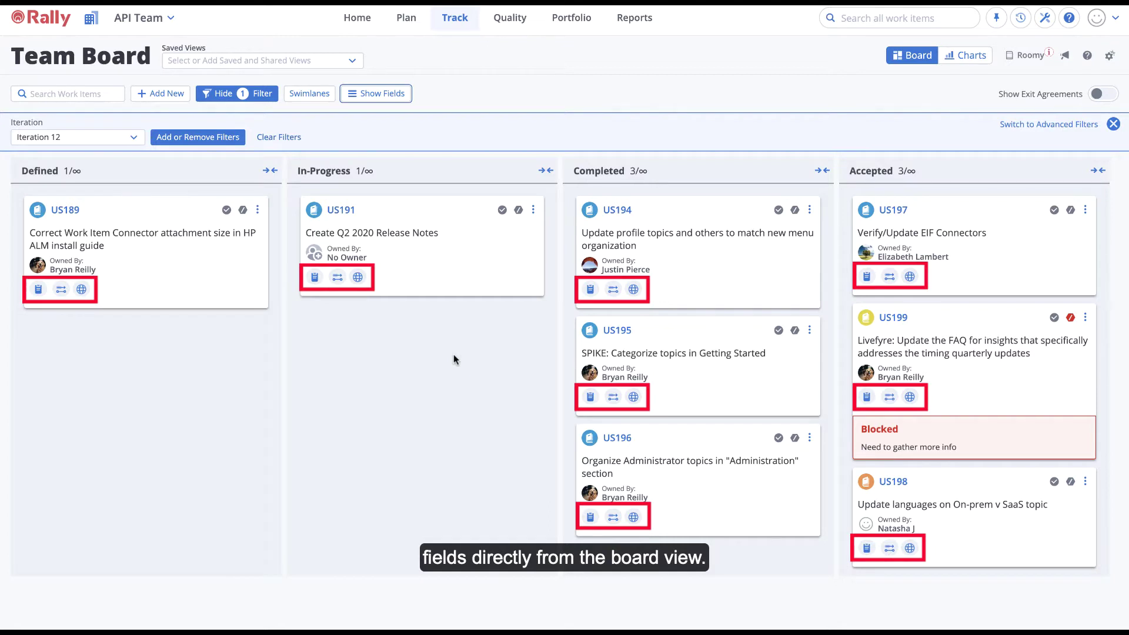
left_click(590, 288)
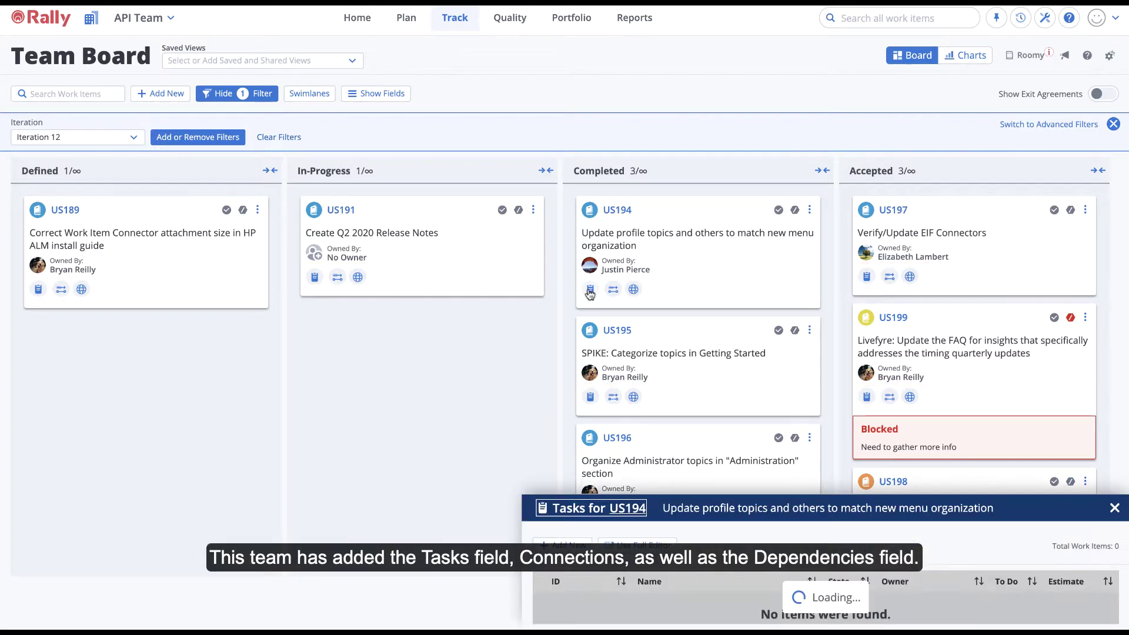
left_click(633, 291)
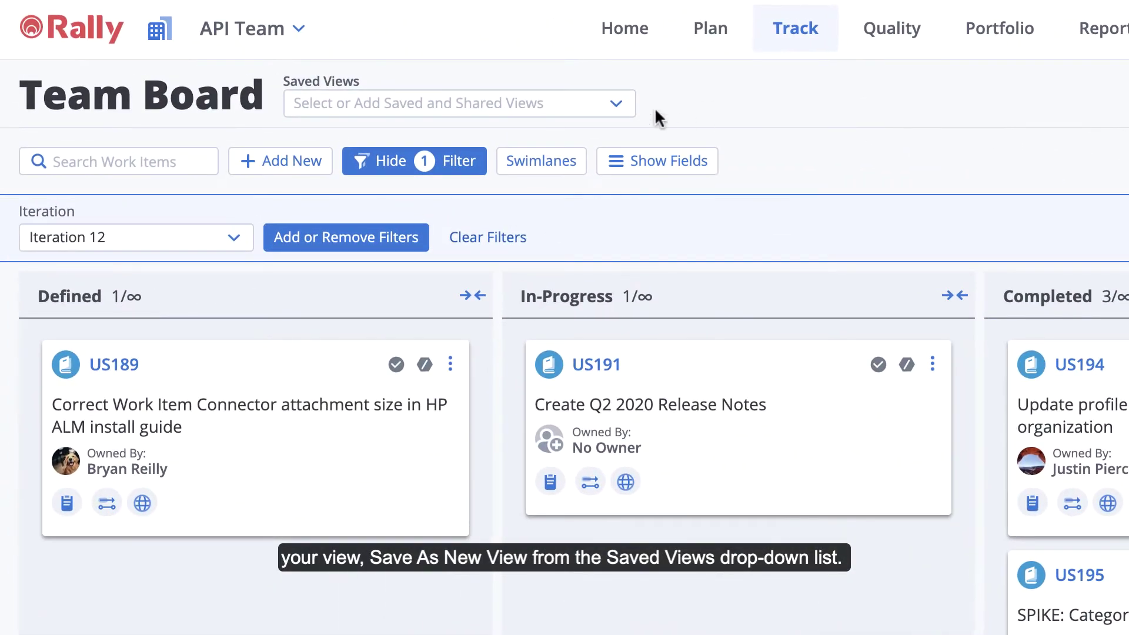
Save the board as new view 'Team Board for Standup', shared with the project.
left_click(355, 63)
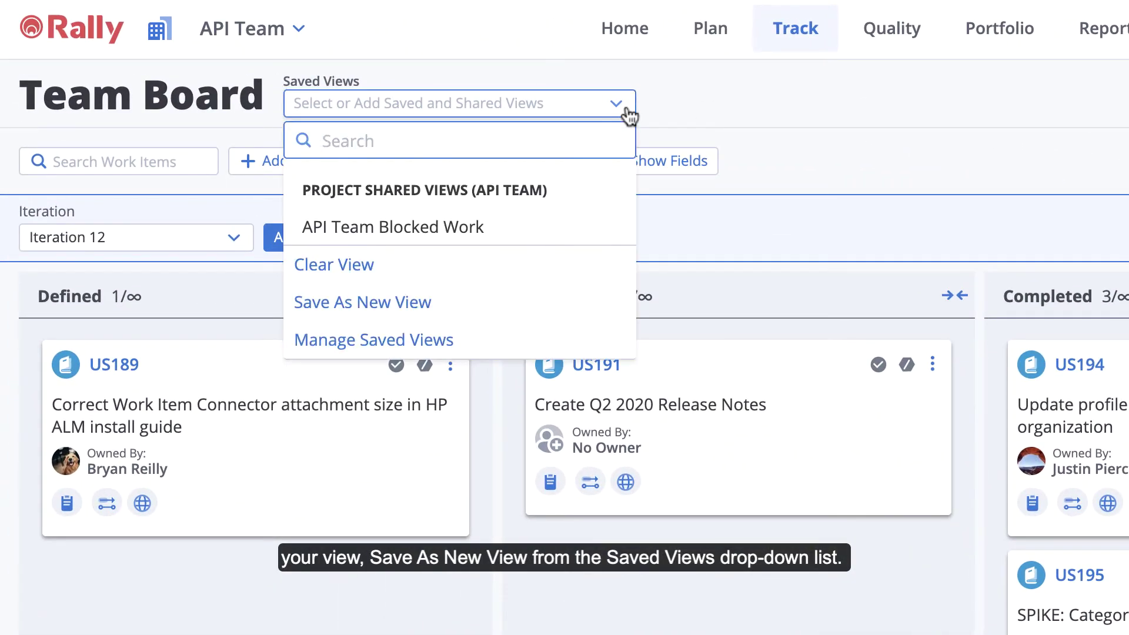
left_click(388, 302)
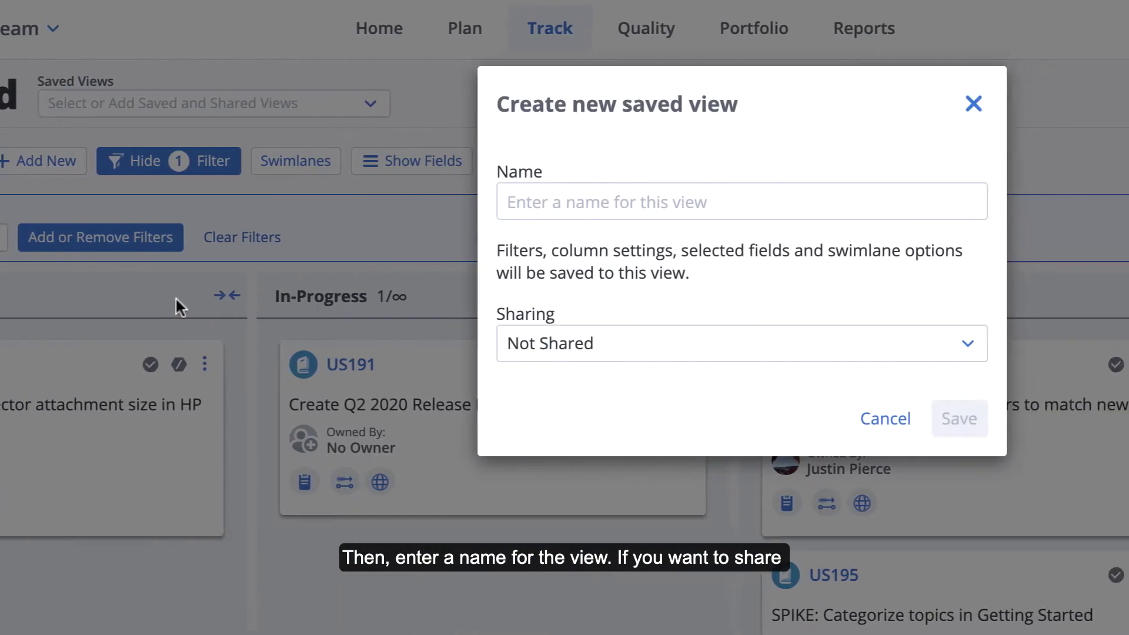
left_click(365, 202)
type("Team Board")
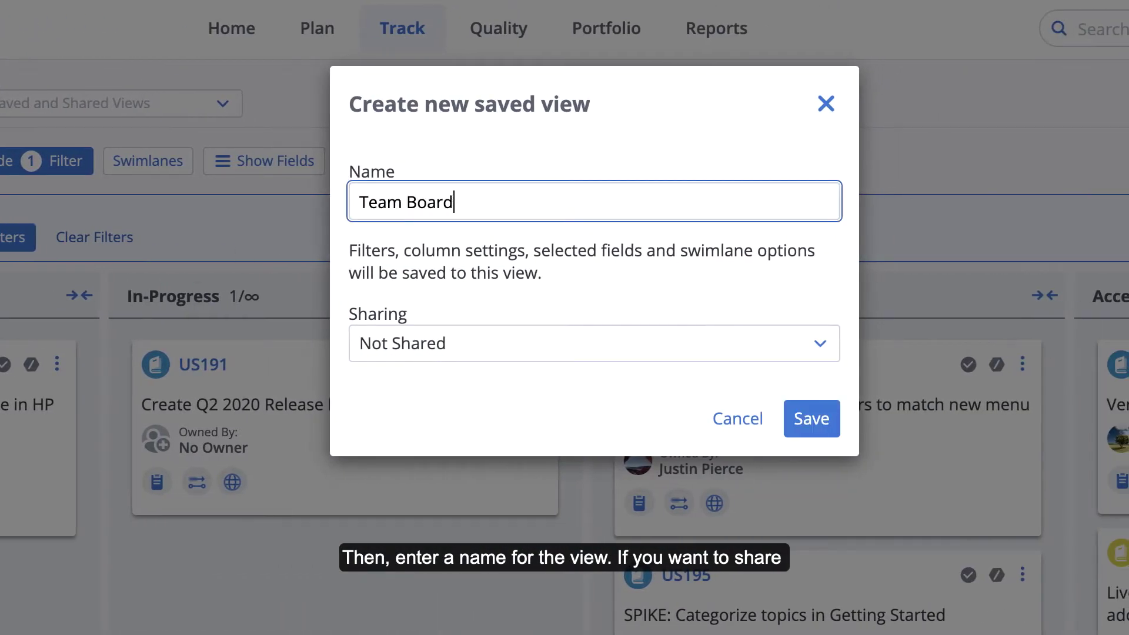
type(" for Standup")
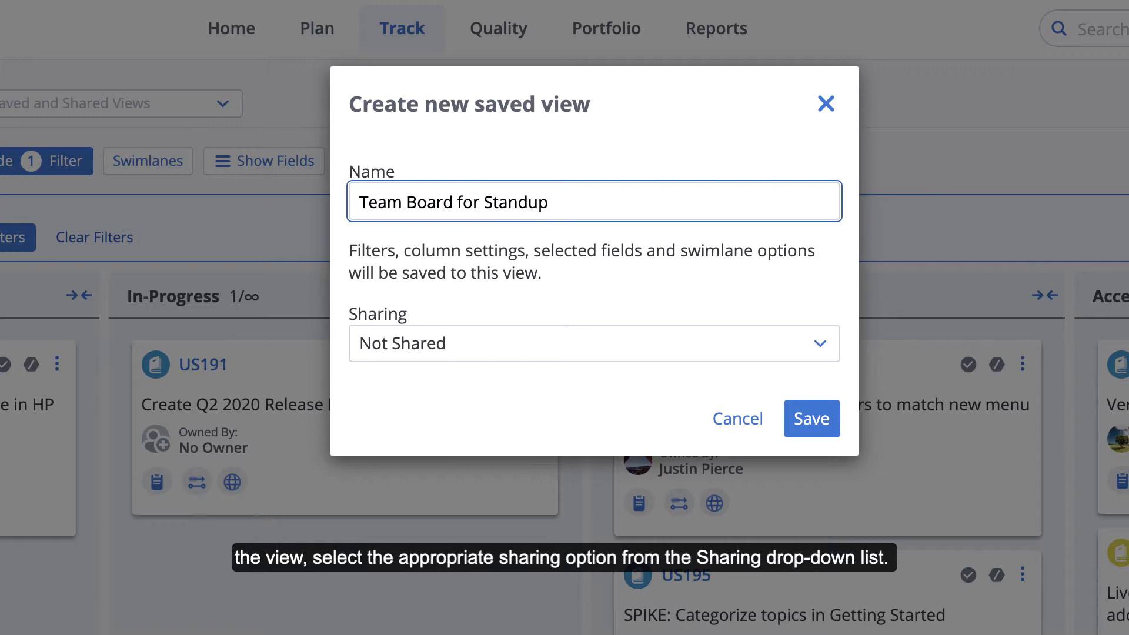
left_click(823, 344)
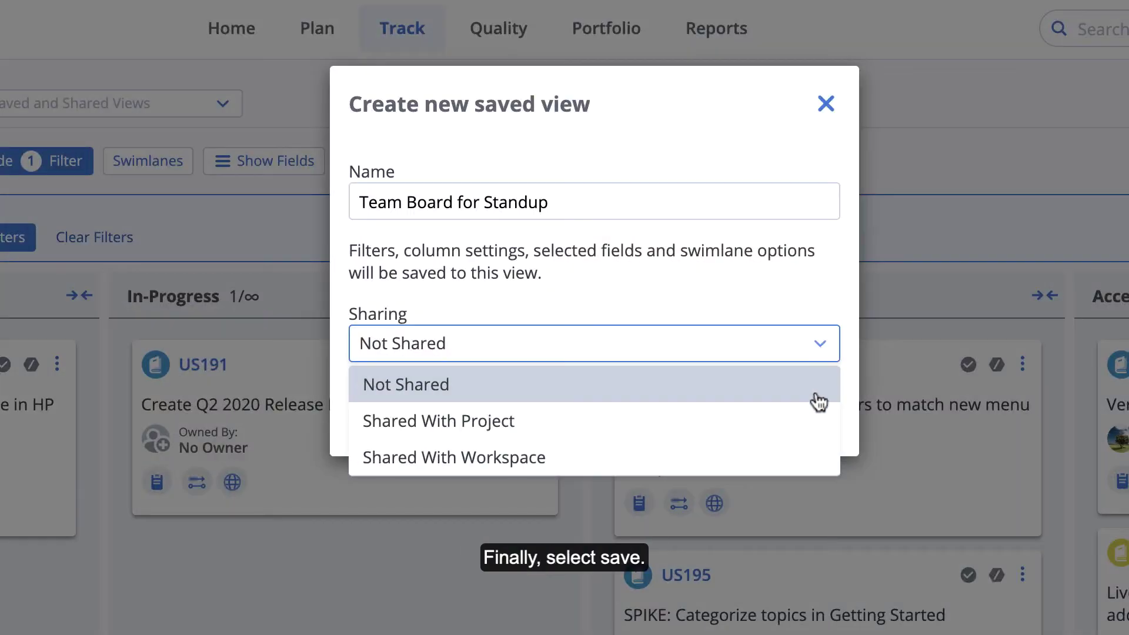
left_click(814, 429)
left_click(810, 416)
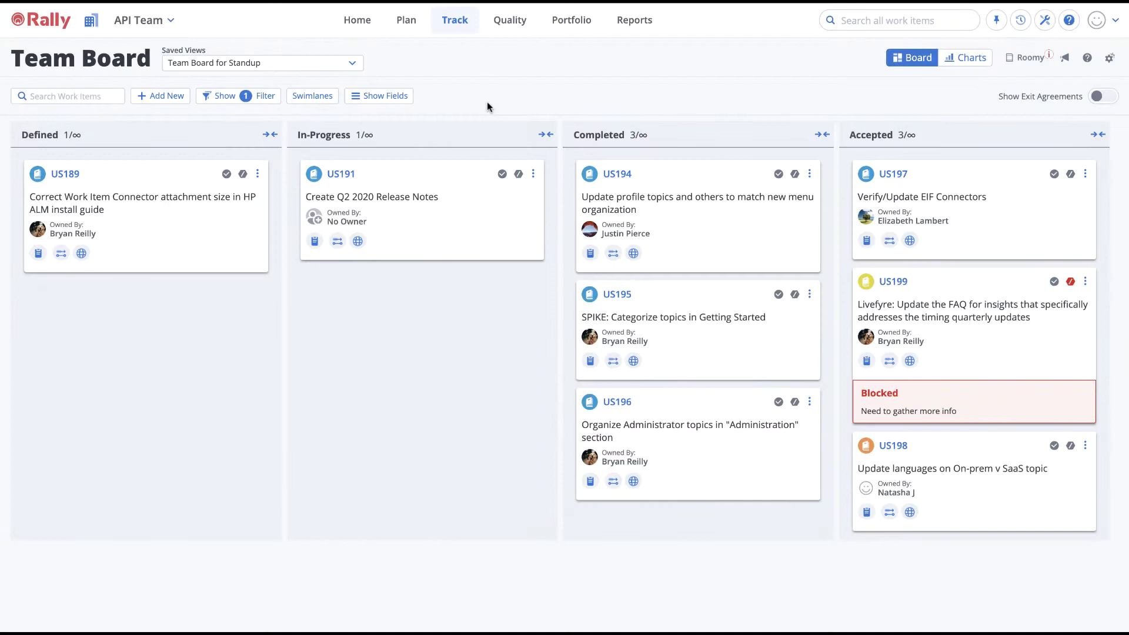
Clear the active saved view from the Team Board.
left_click(355, 64)
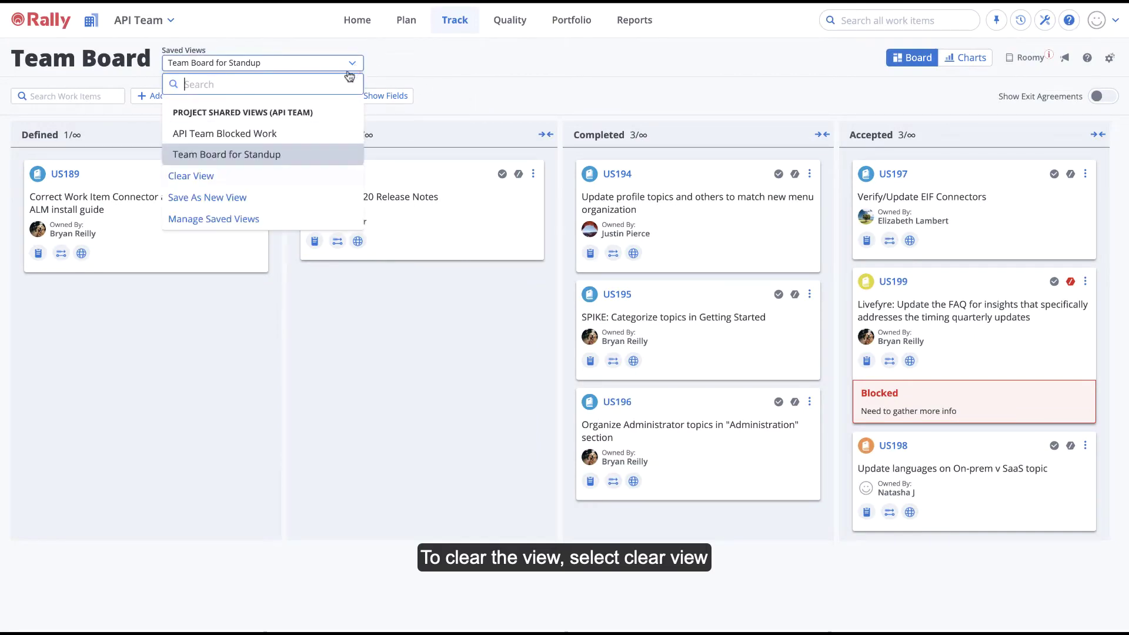
left_click(212, 179)
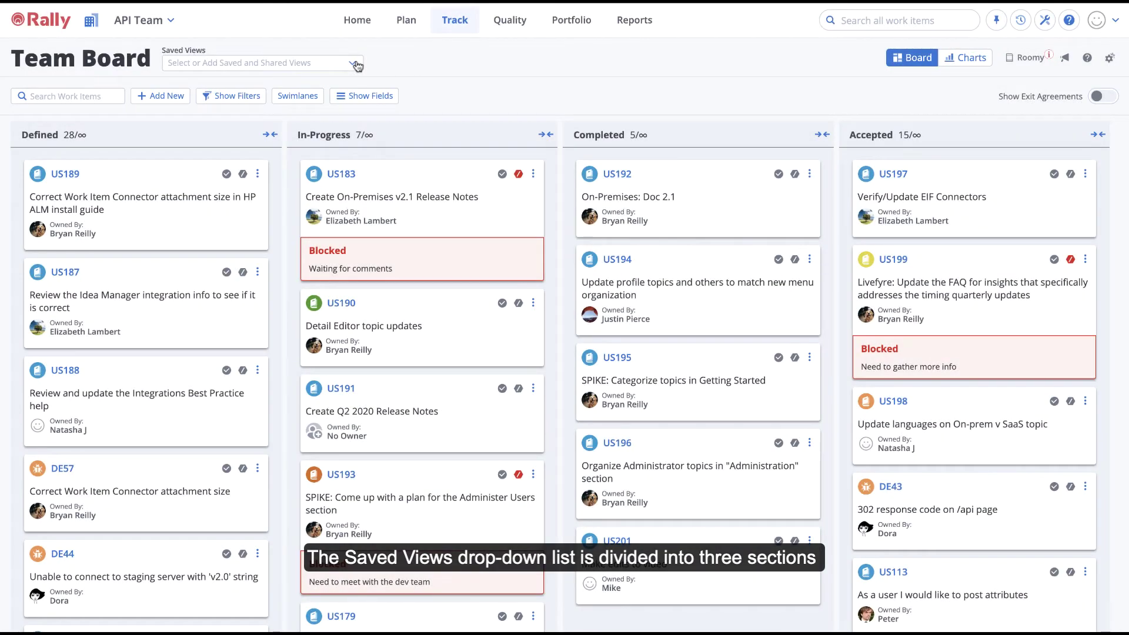
Open the Saved Views dropdown on the board.
left_click(354, 63)
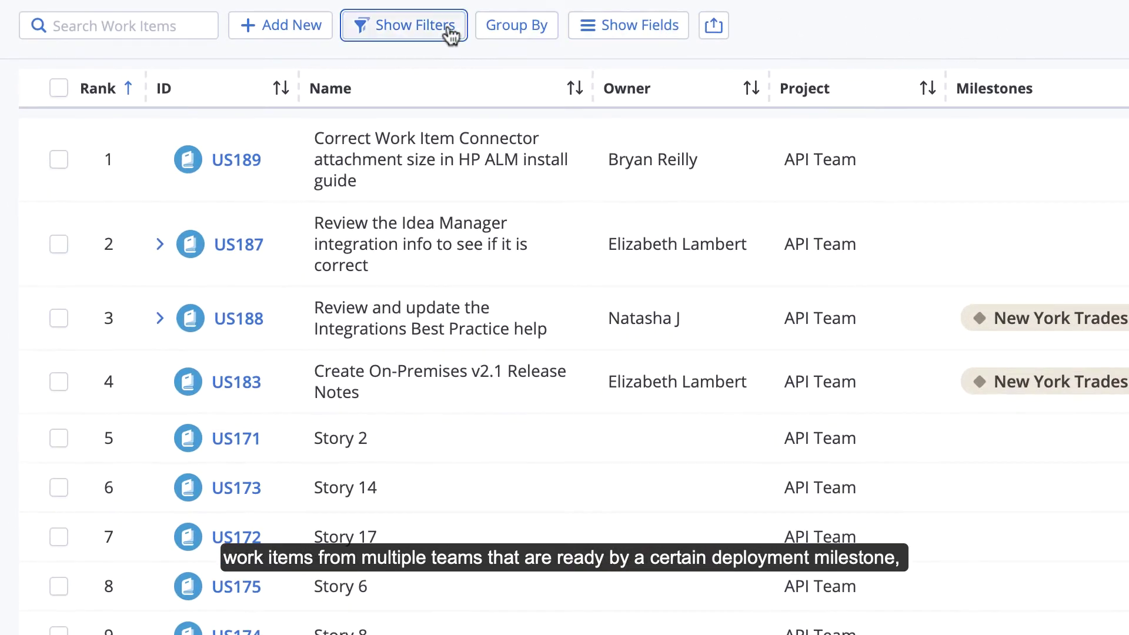
Add a Milestones filter to the Work Views list.
left_click(450, 36)
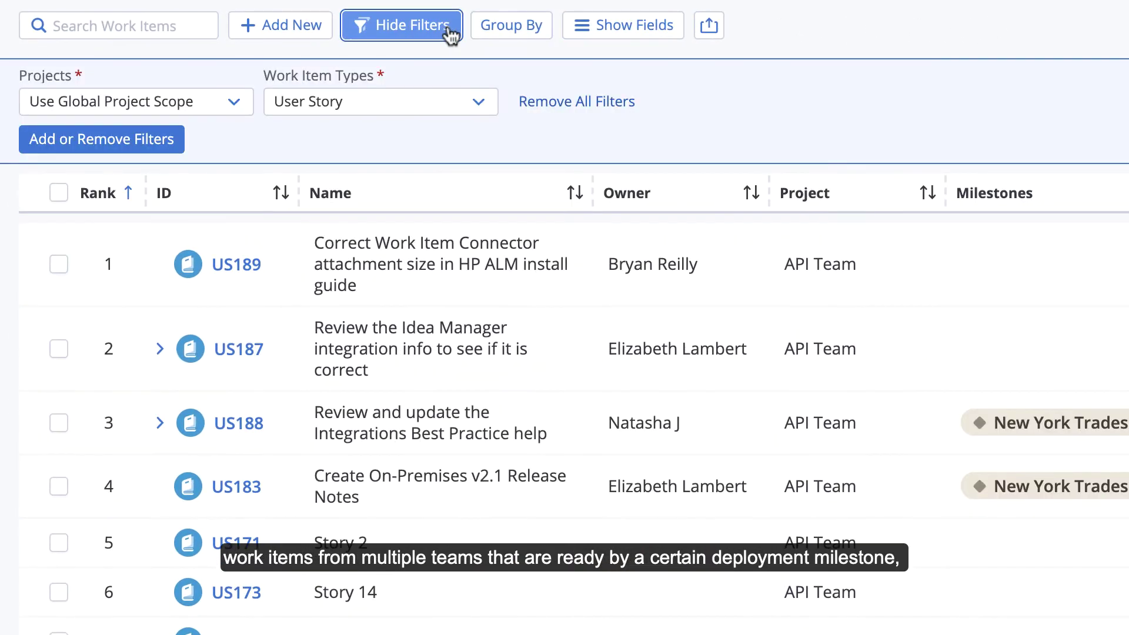
left_click(171, 141)
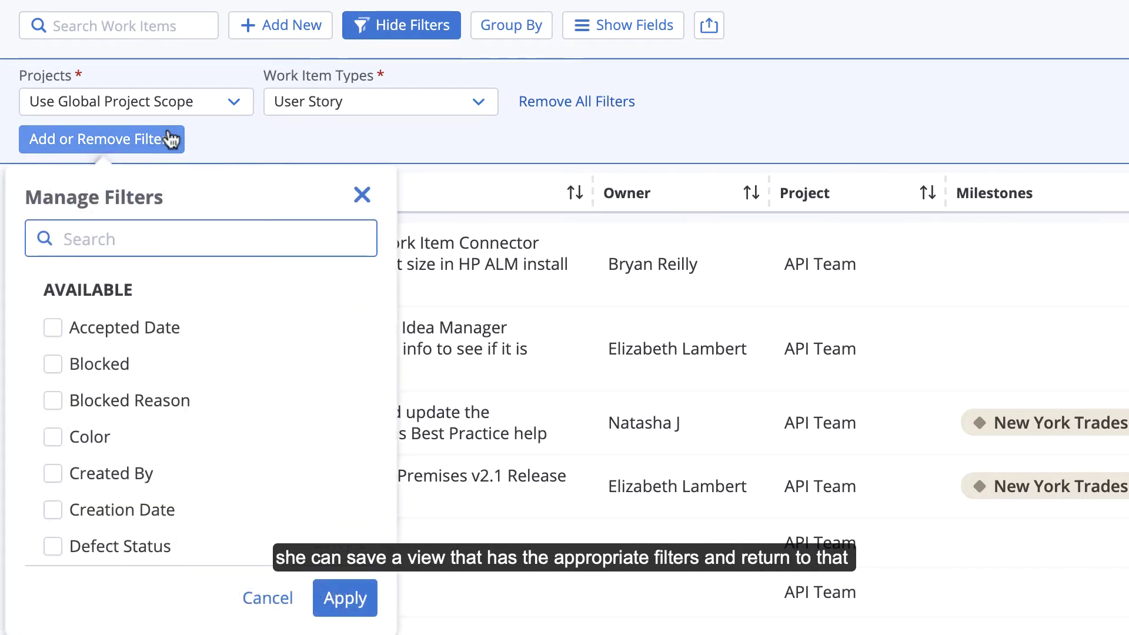
type("Mile")
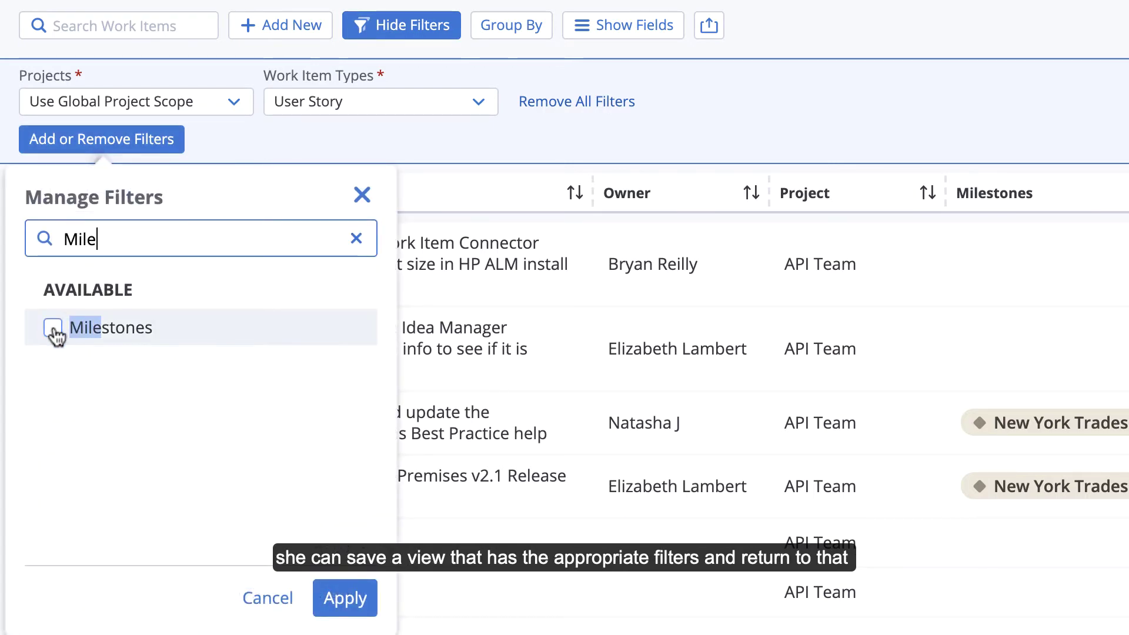
left_click(53, 329)
left_click(347, 597)
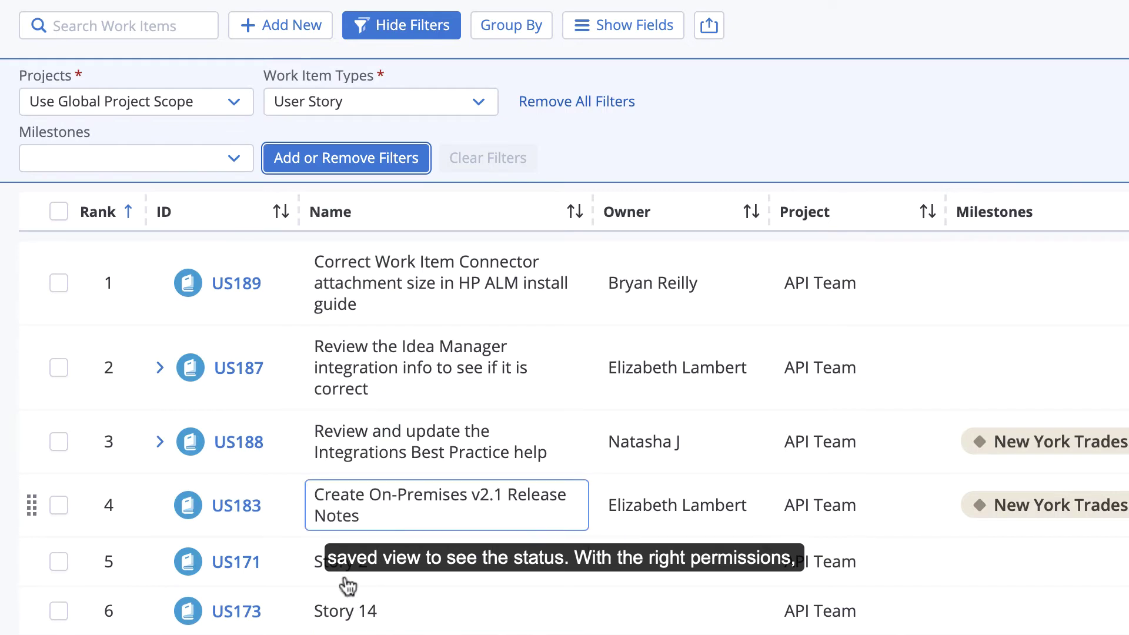
Set the Milestones filter to New York Tradeshow and start a new saved view.
left_click(242, 165)
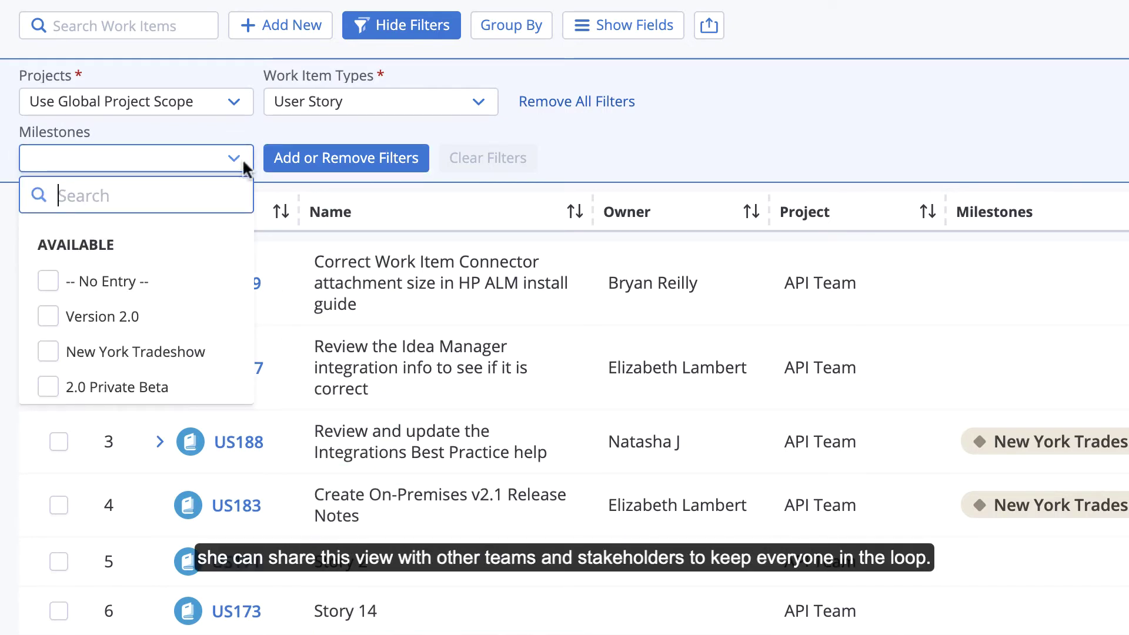
left_click(47, 353)
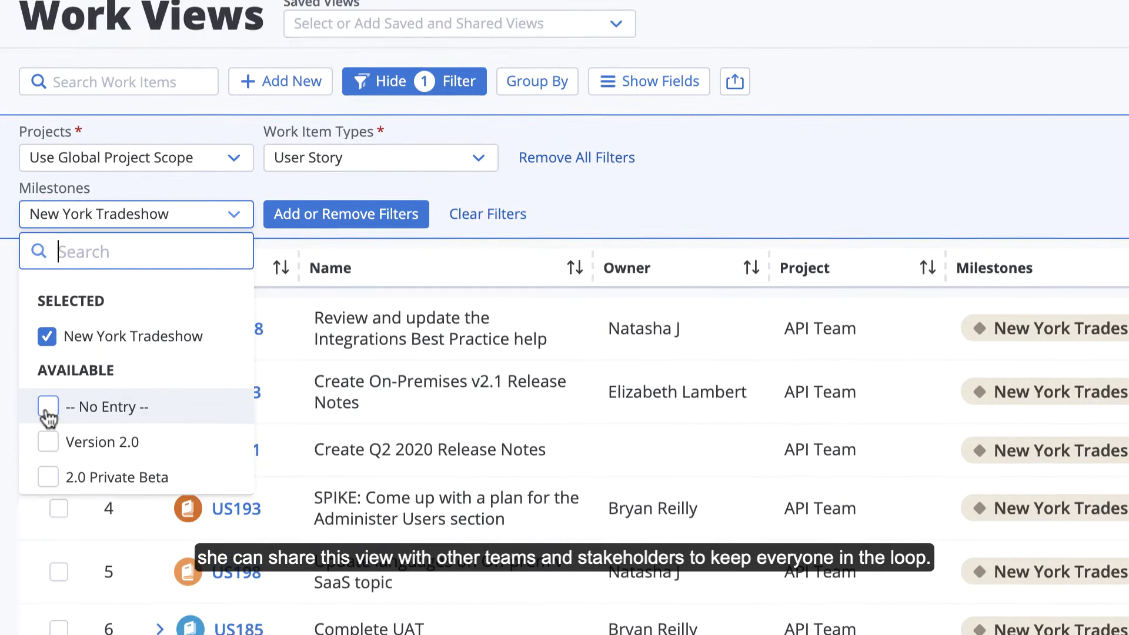
left_click(679, 239)
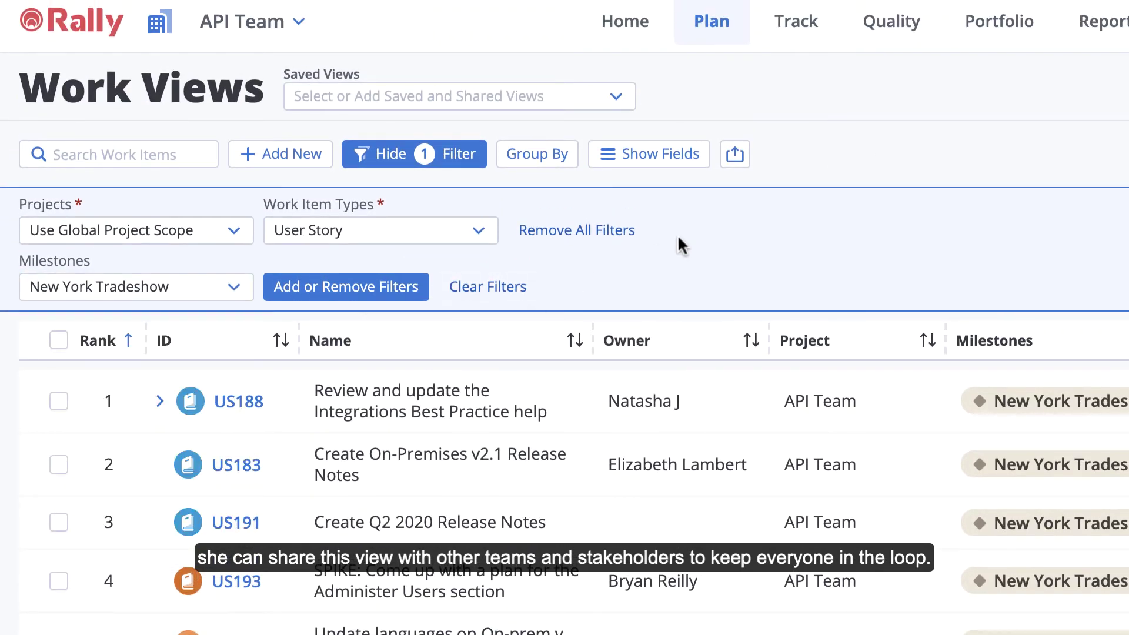
left_click(615, 103)
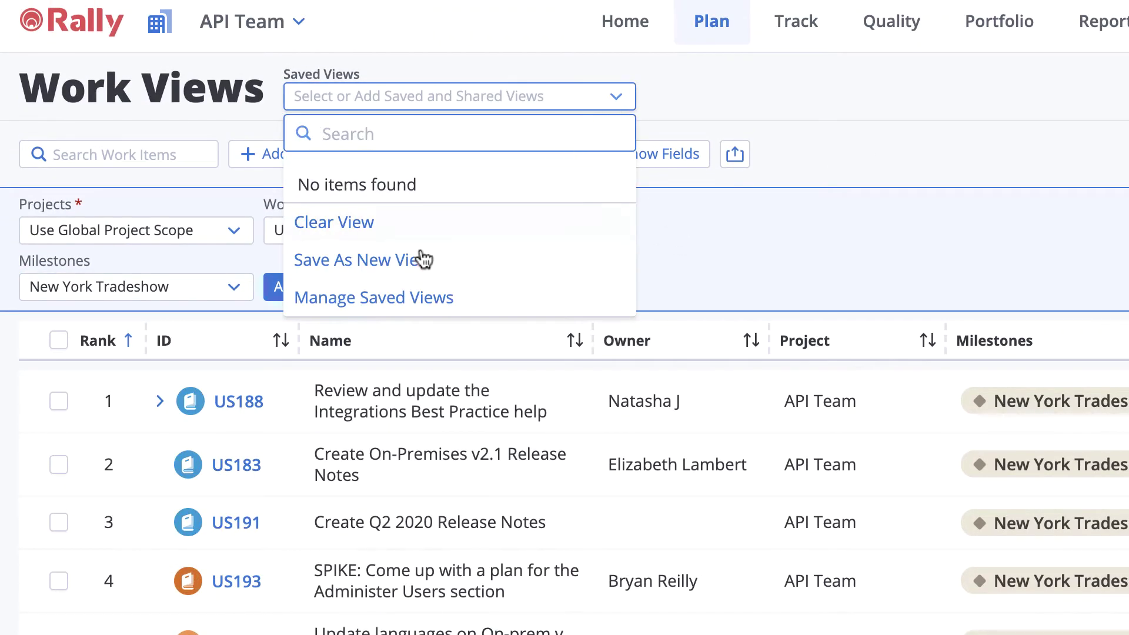
left_click(422, 259)
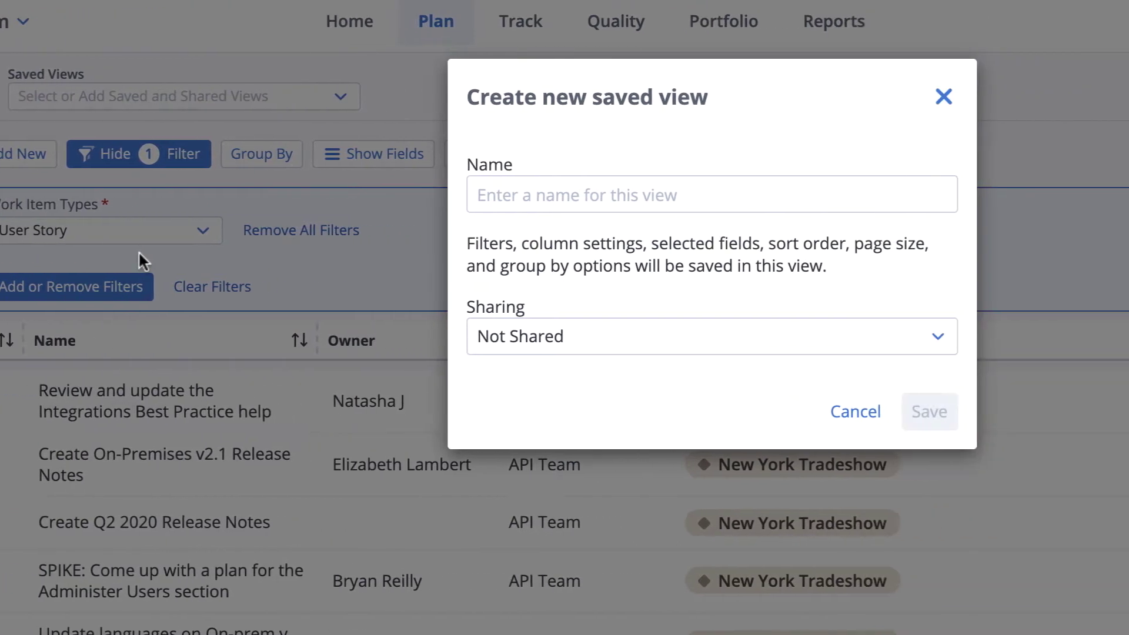
Save the view as 'New York Tradeshow Milestones', left Not Shared.
type("New York ")
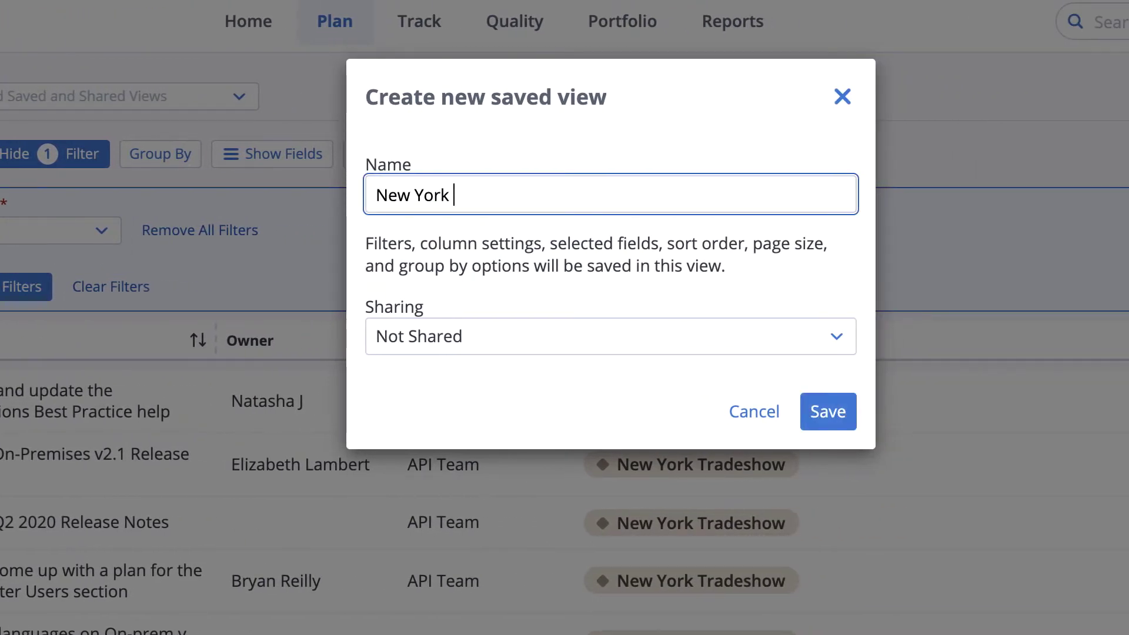
type("Tradeshow Milestones")
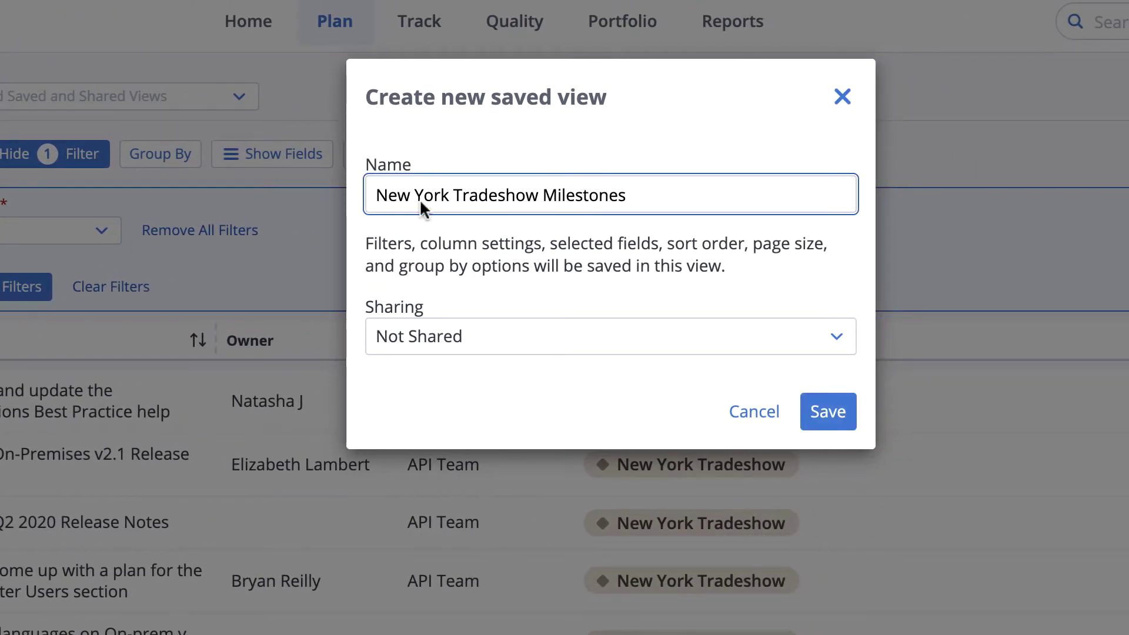
left_click(809, 410)
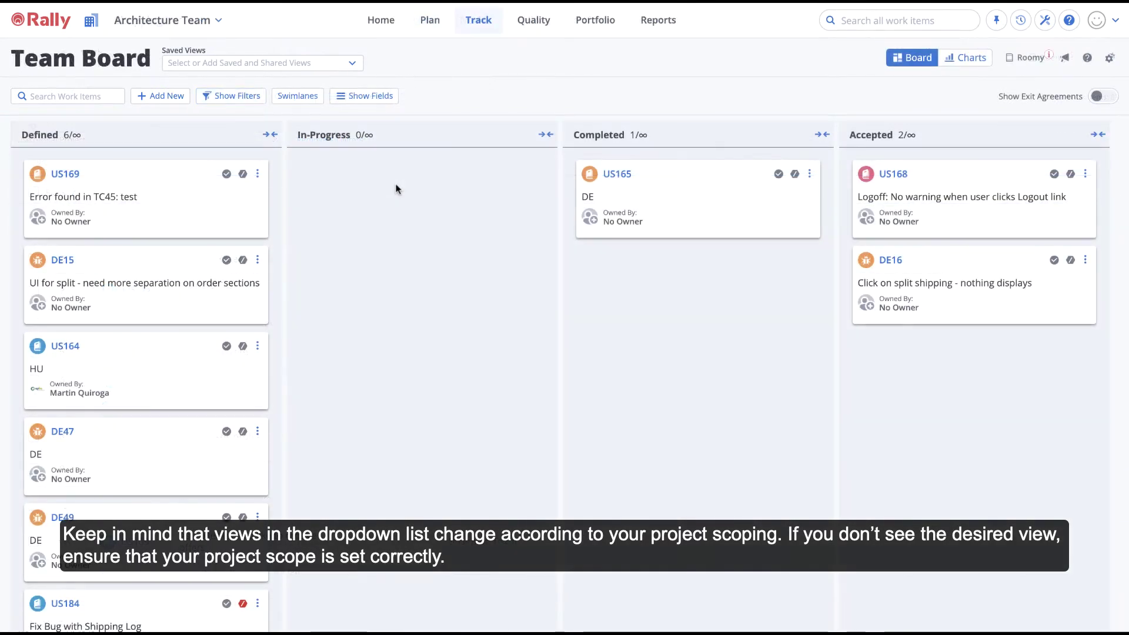
Switch the project scope from Architecture Team to API Team.
left_click(353, 64)
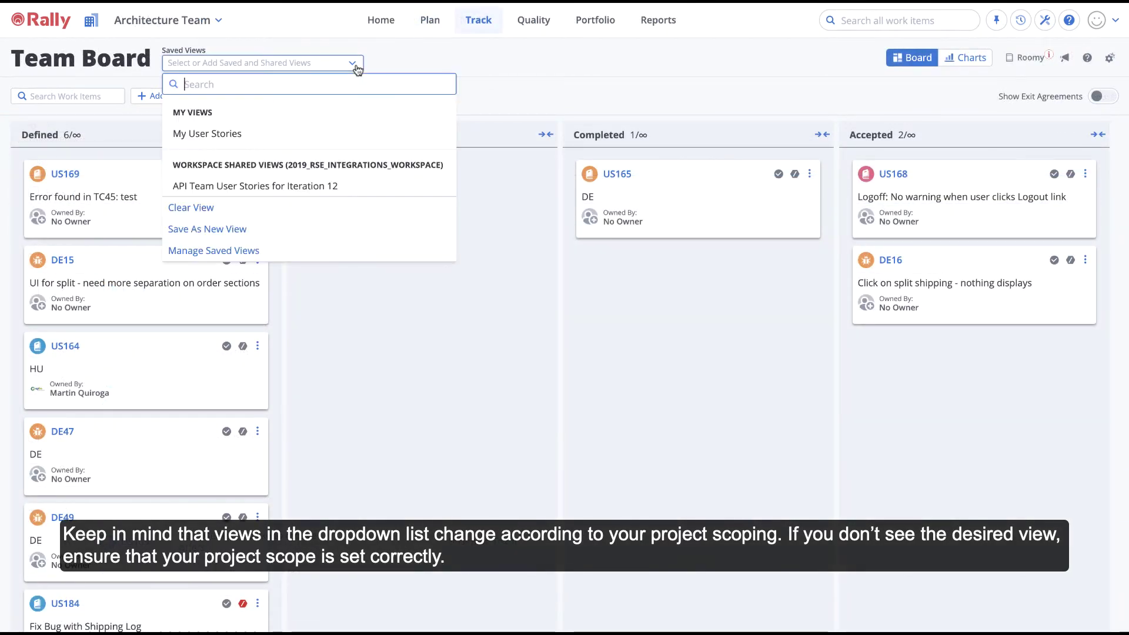
left_click(354, 65)
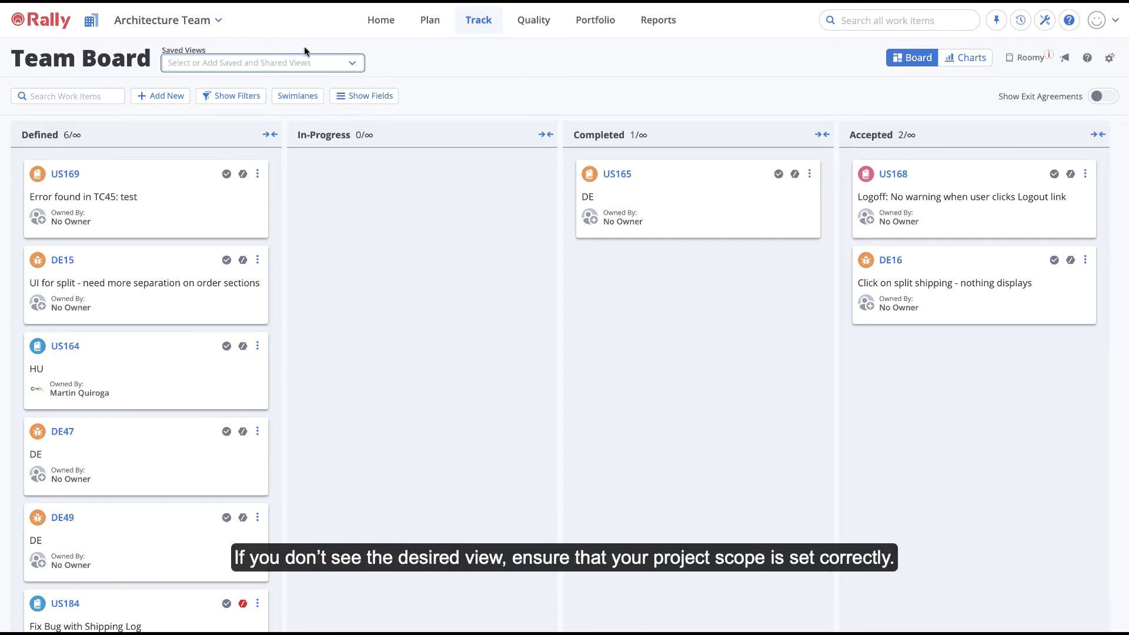
left_click(219, 24)
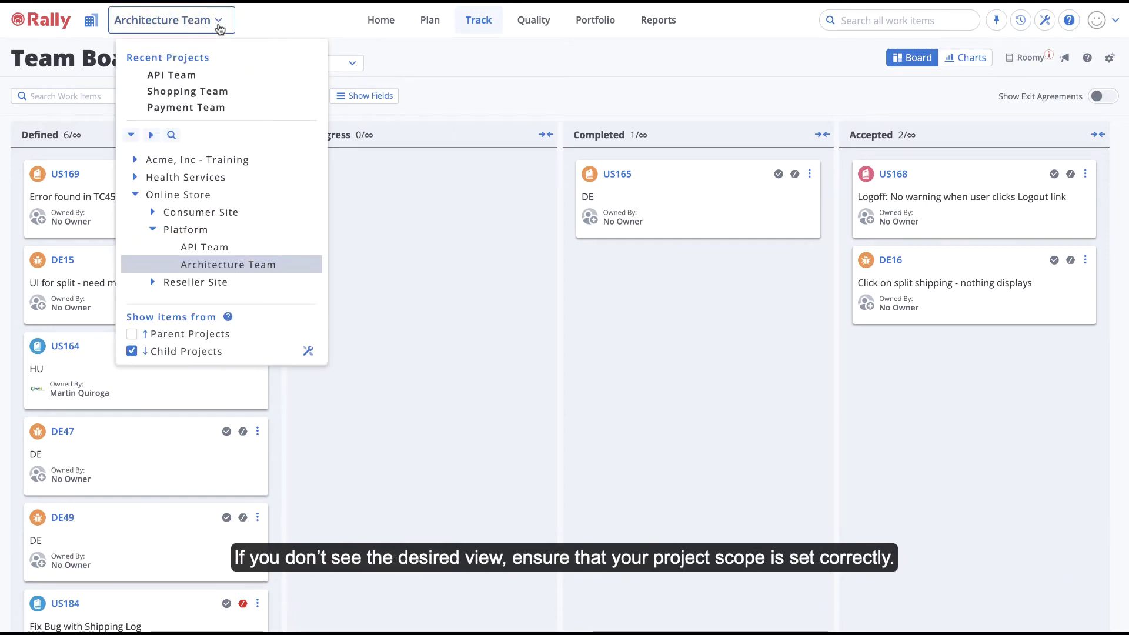
left_click(216, 247)
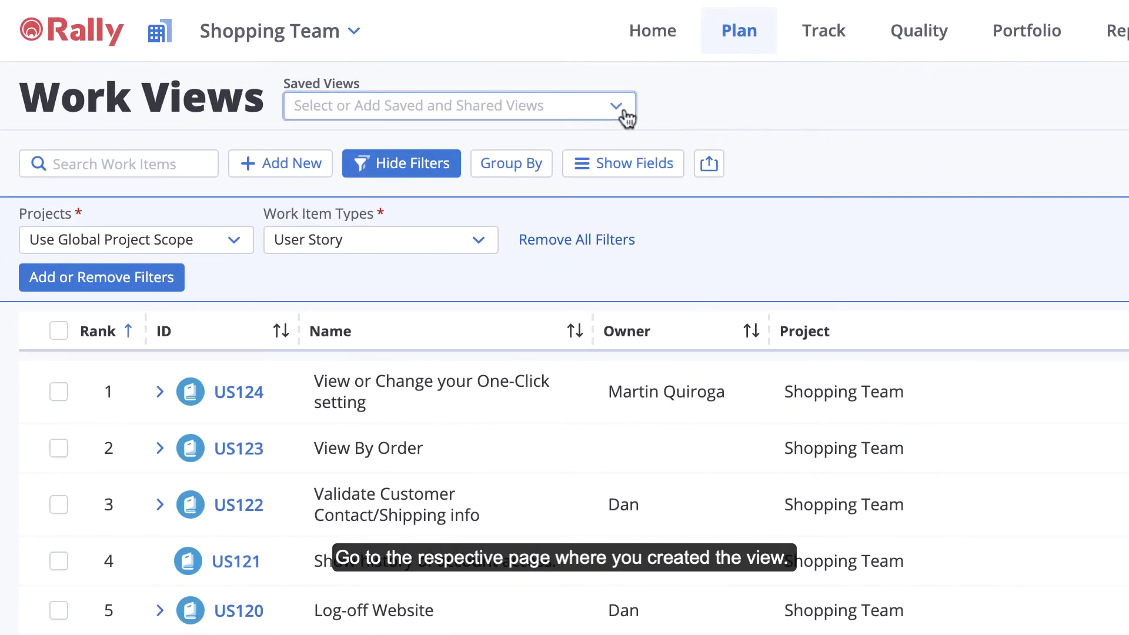
Load the New York Tradeshow Milestones view and change its sharing to Shared with workspace.
left_click(532, 92)
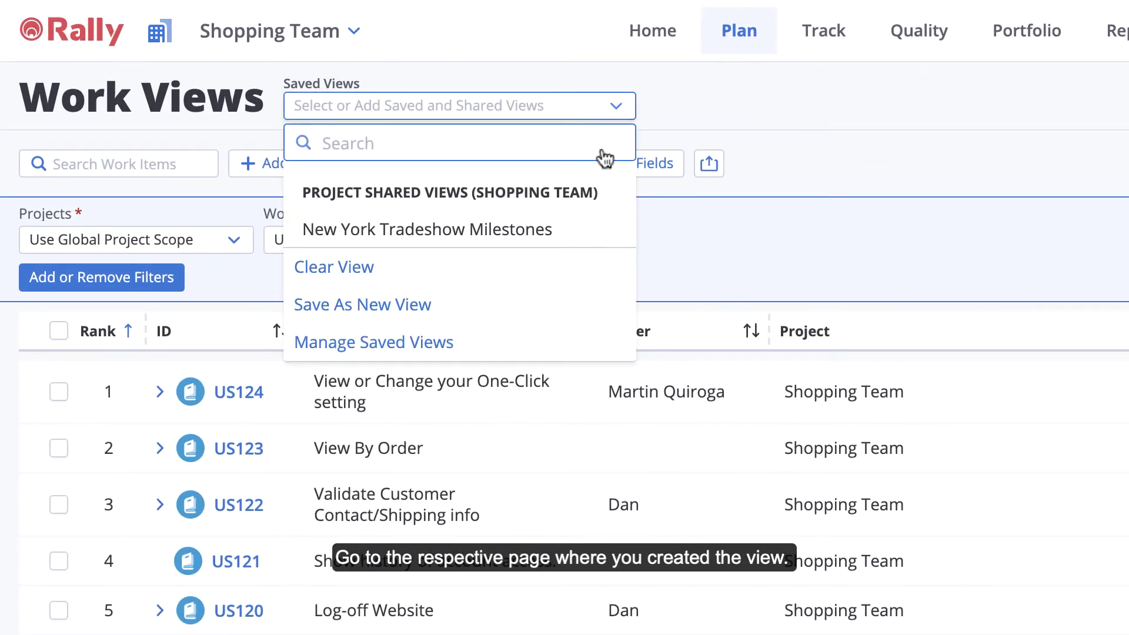
left_click(553, 230)
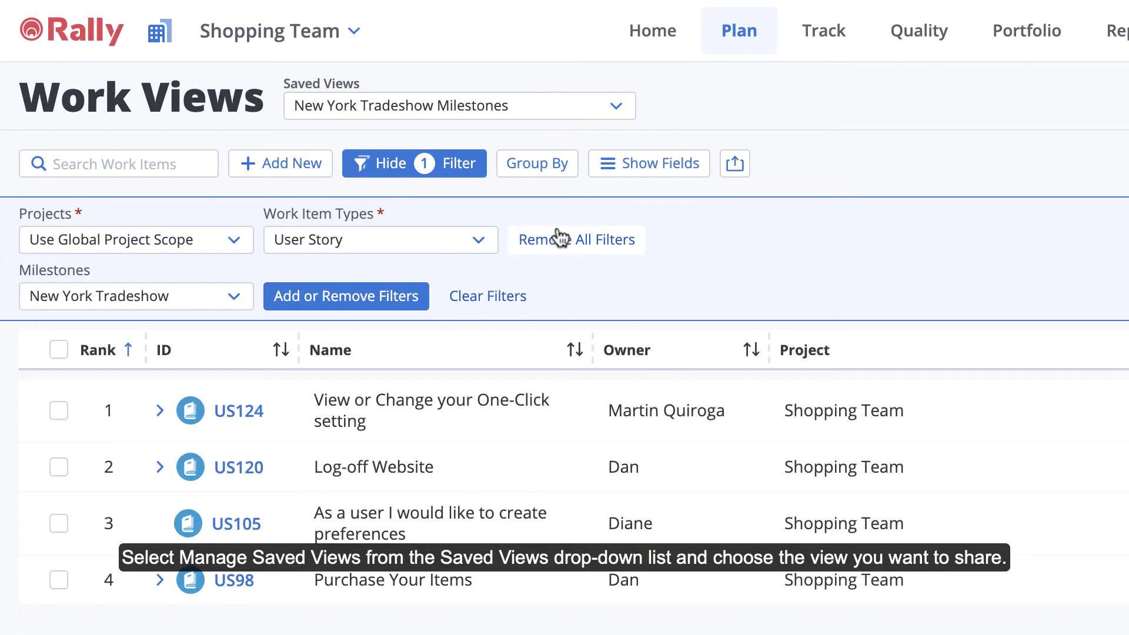
left_click(616, 107)
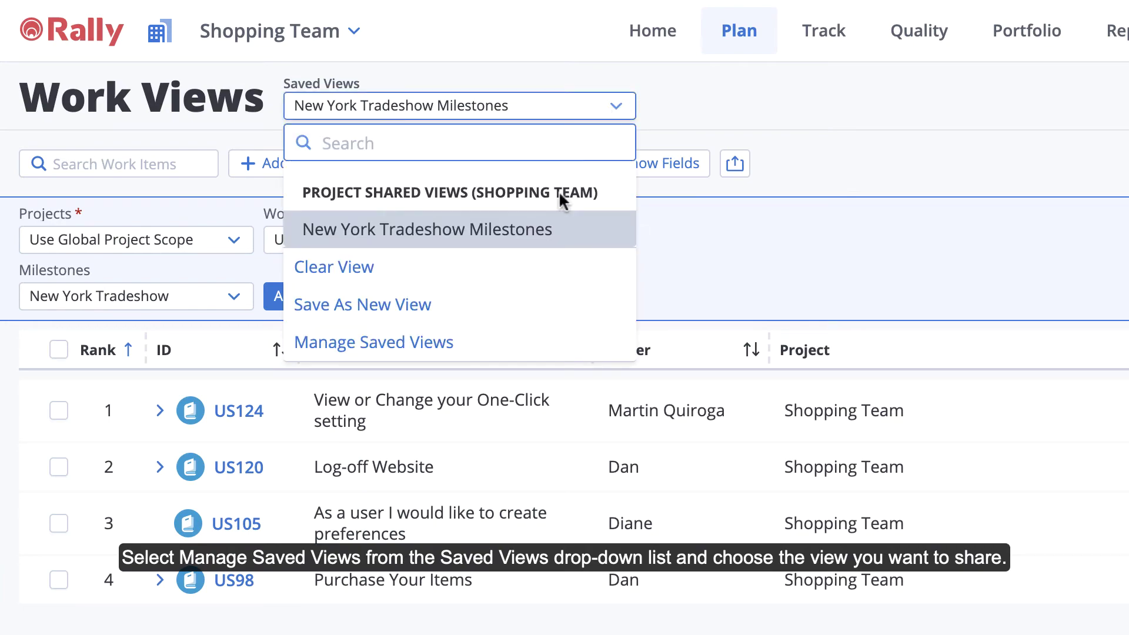
left_click(474, 346)
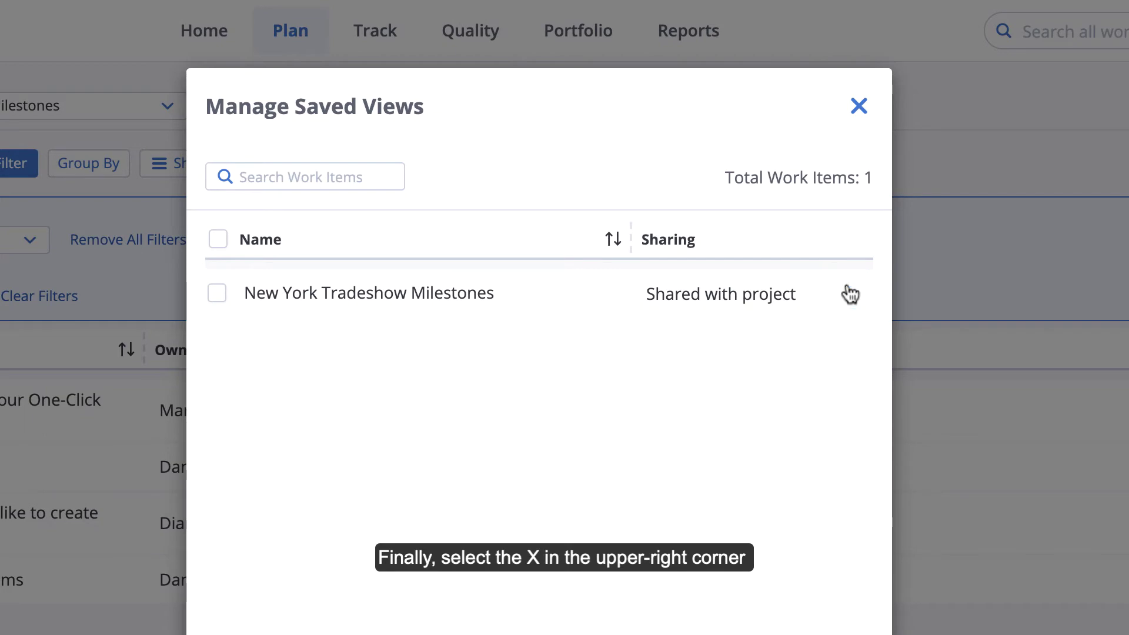
left_click(849, 298)
left_click(827, 400)
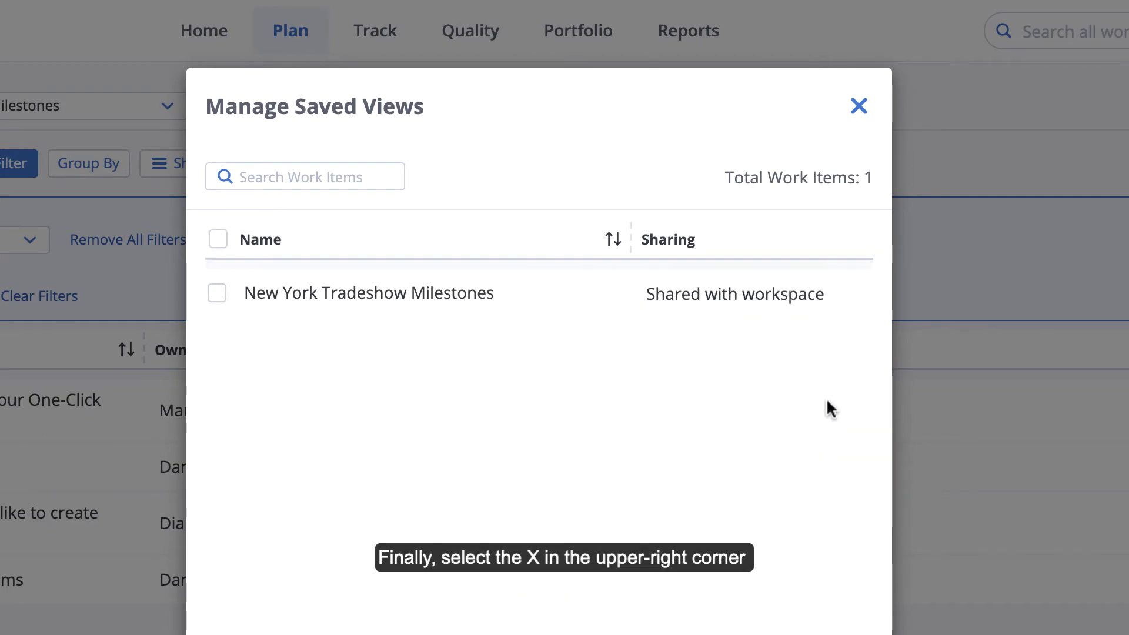
left_click(858, 107)
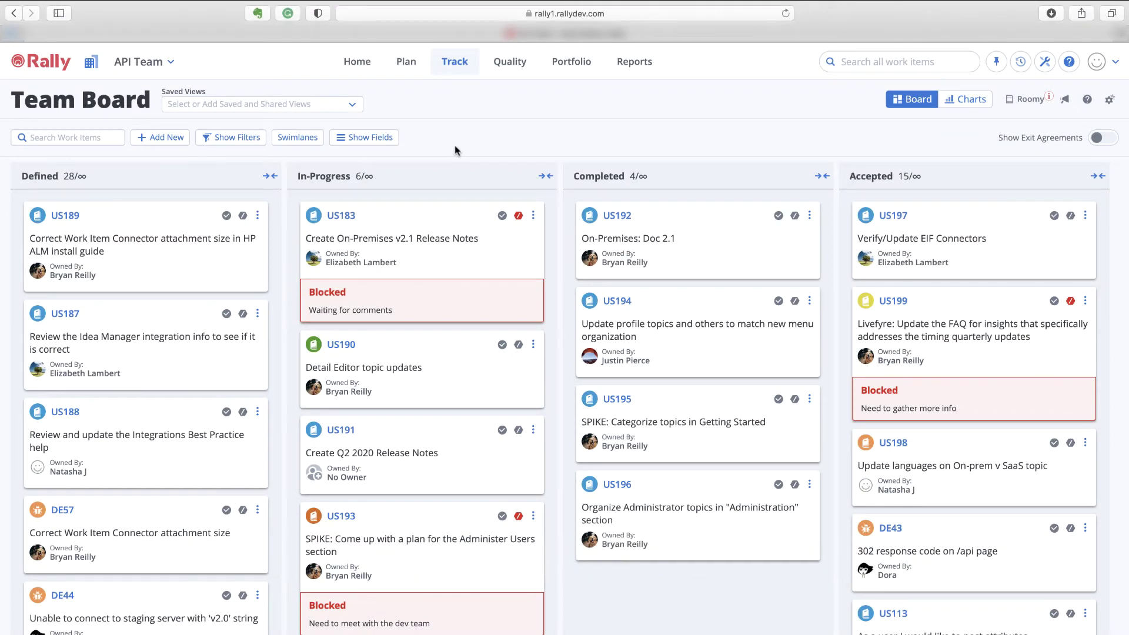
Apply the Team Board for Standup view and copy the page URL.
left_click(352, 106)
left_click(284, 197)
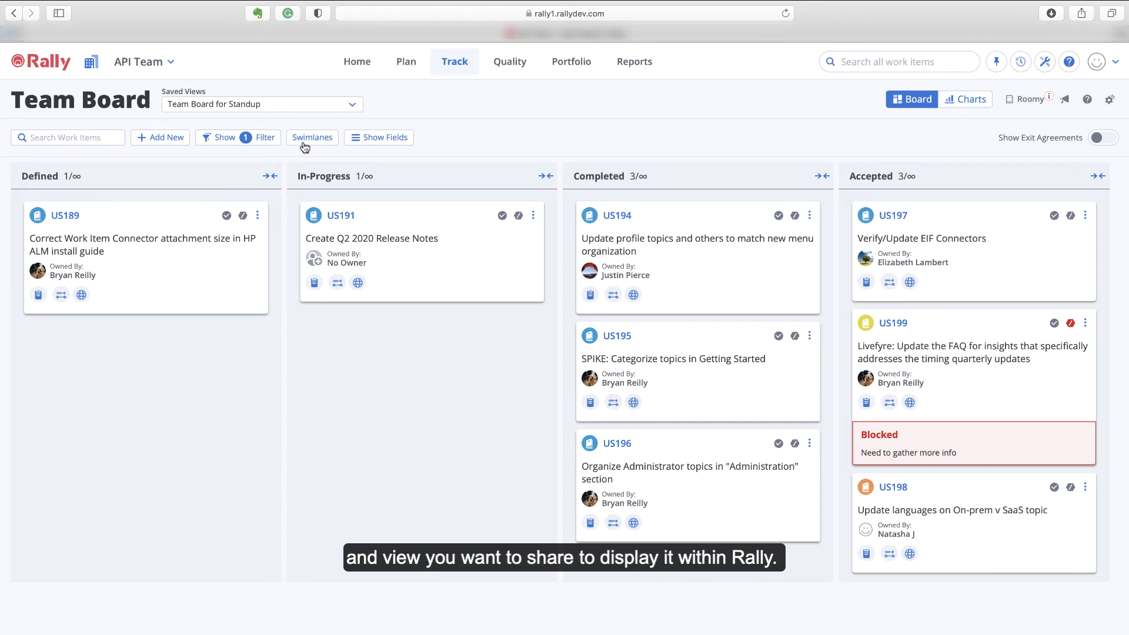
left_click(367, 14)
right_click(367, 15)
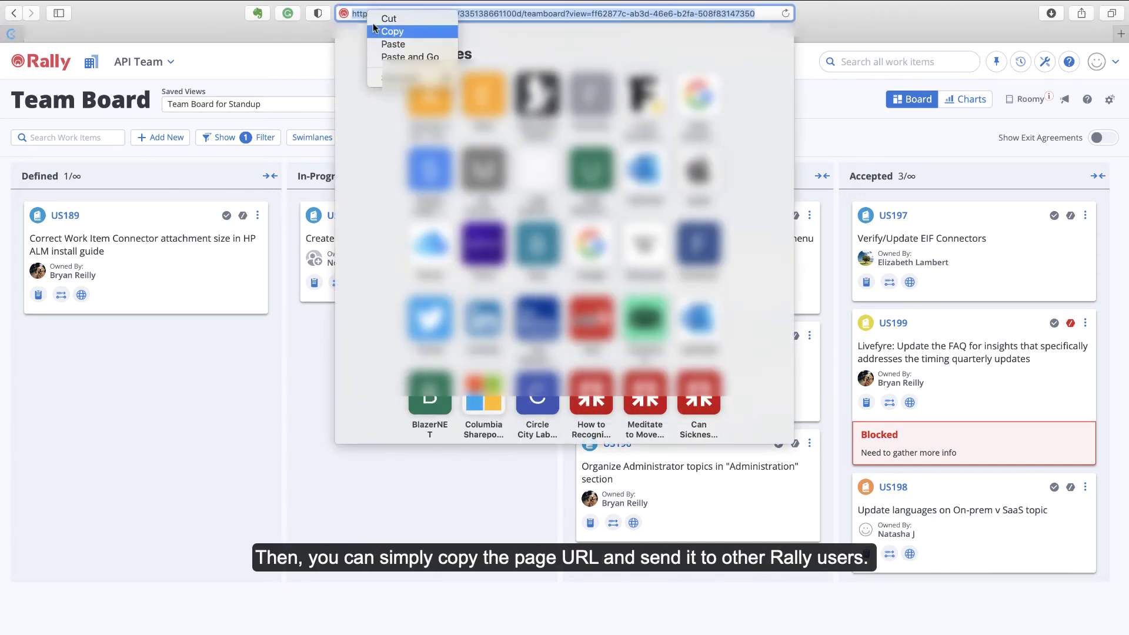
left_click(389, 31)
left_click(323, 61)
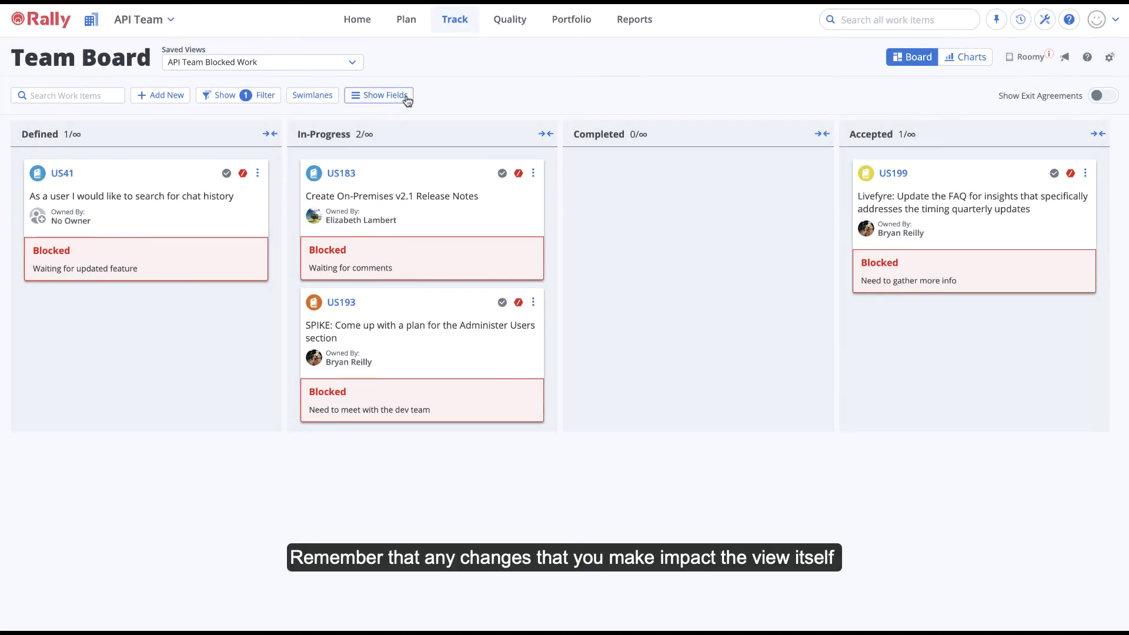
Show Accepted Date on the API Team Blocked Work cards and overwrite the saved view.
left_click(407, 100)
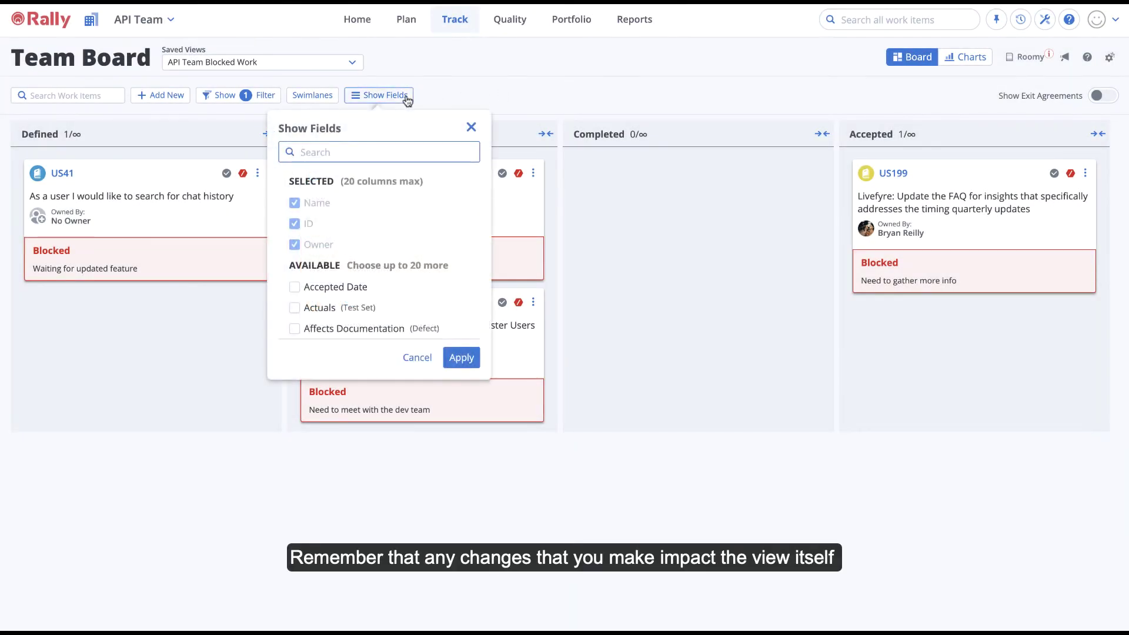
left_click(338, 286)
left_click(461, 357)
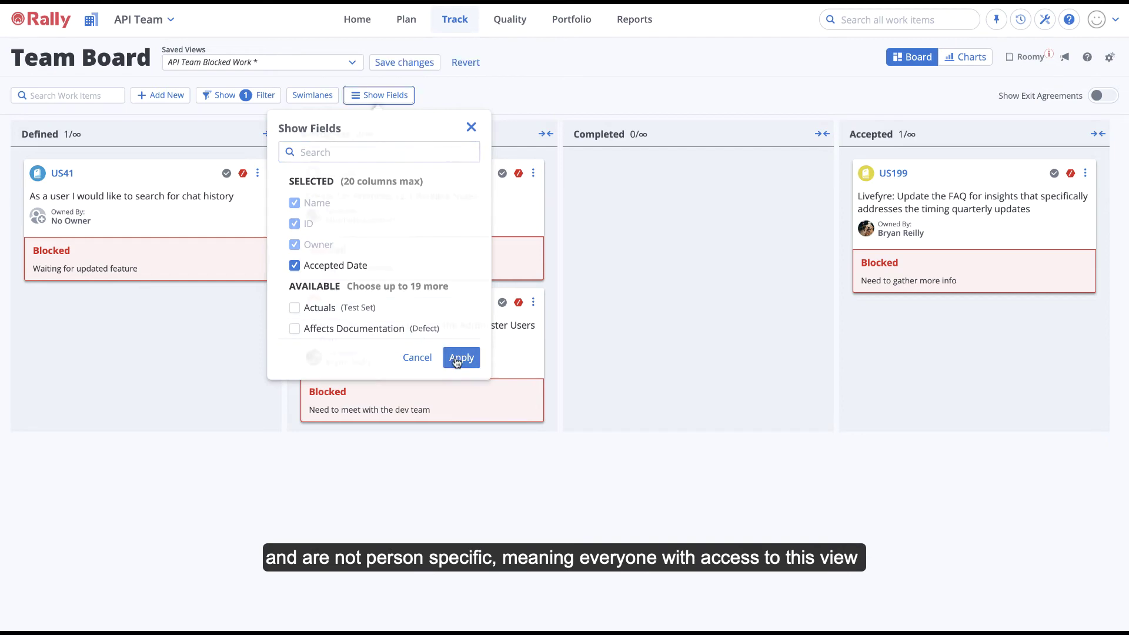
left_click(404, 64)
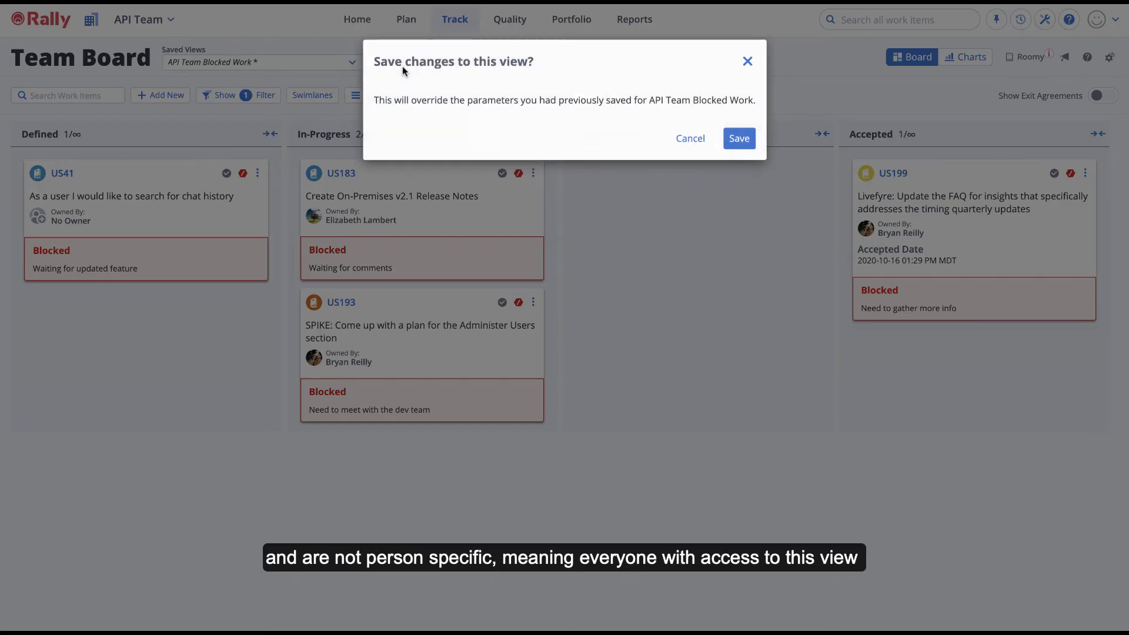
left_click(739, 139)
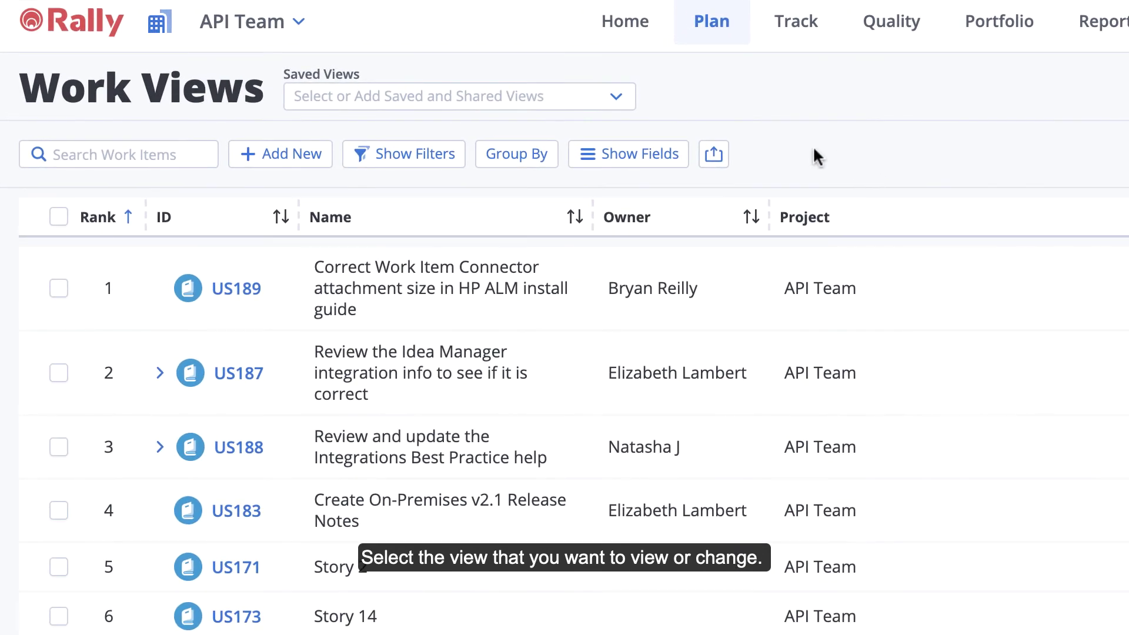
Load New York Tradeshow Milestones and add 2.0 Private Beta to its milestone filter.
left_click(617, 99)
left_click(597, 216)
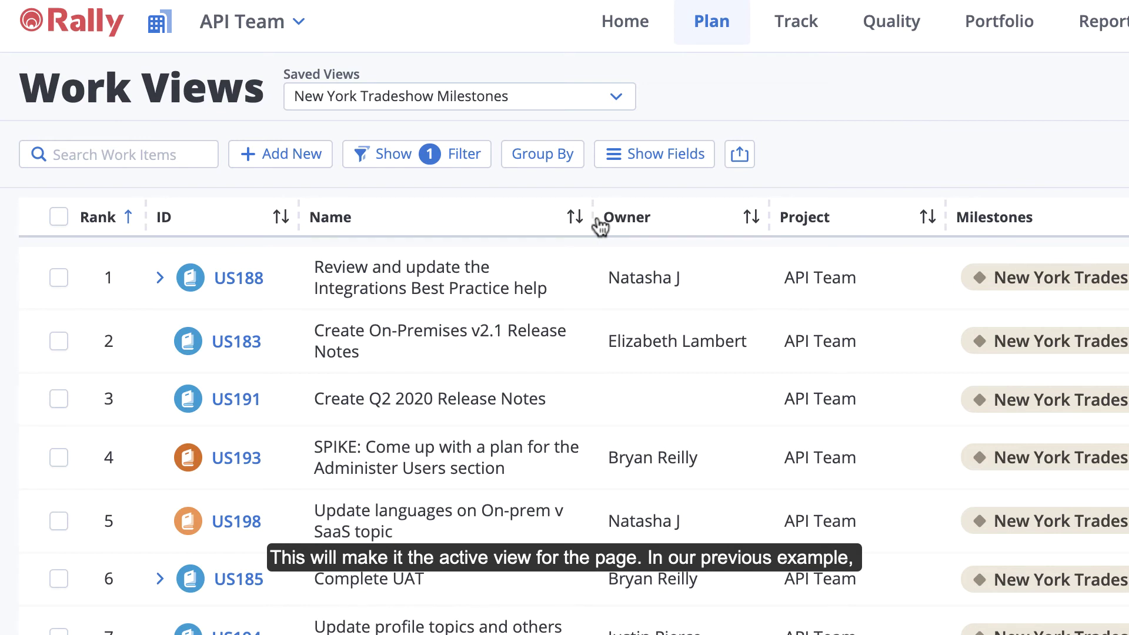
left_click(457, 168)
left_click(234, 287)
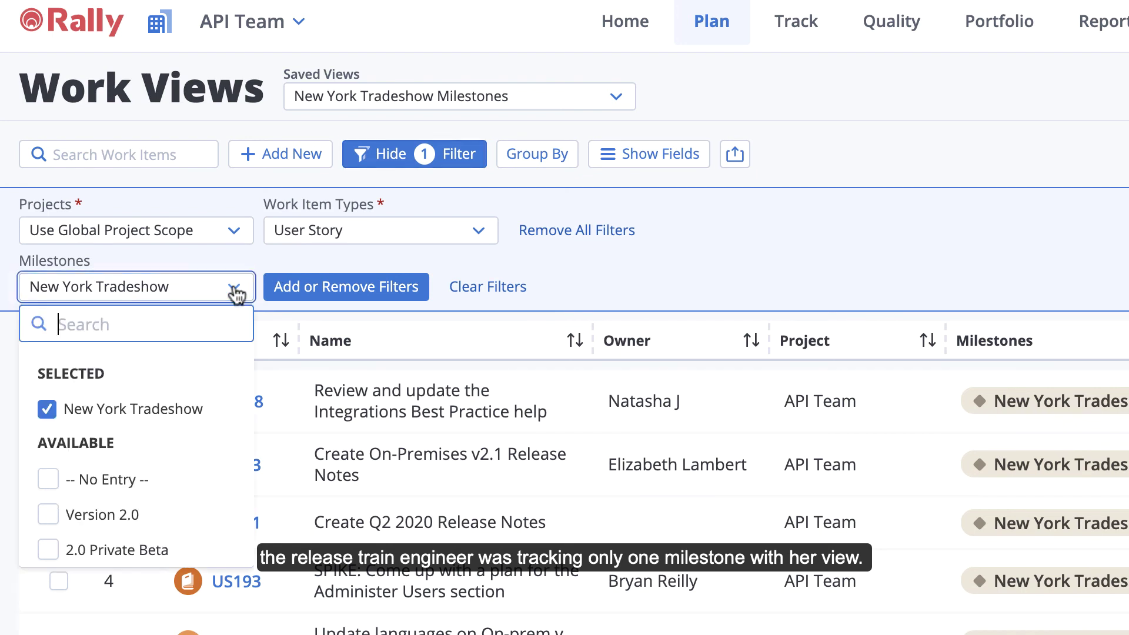
left_click(48, 549)
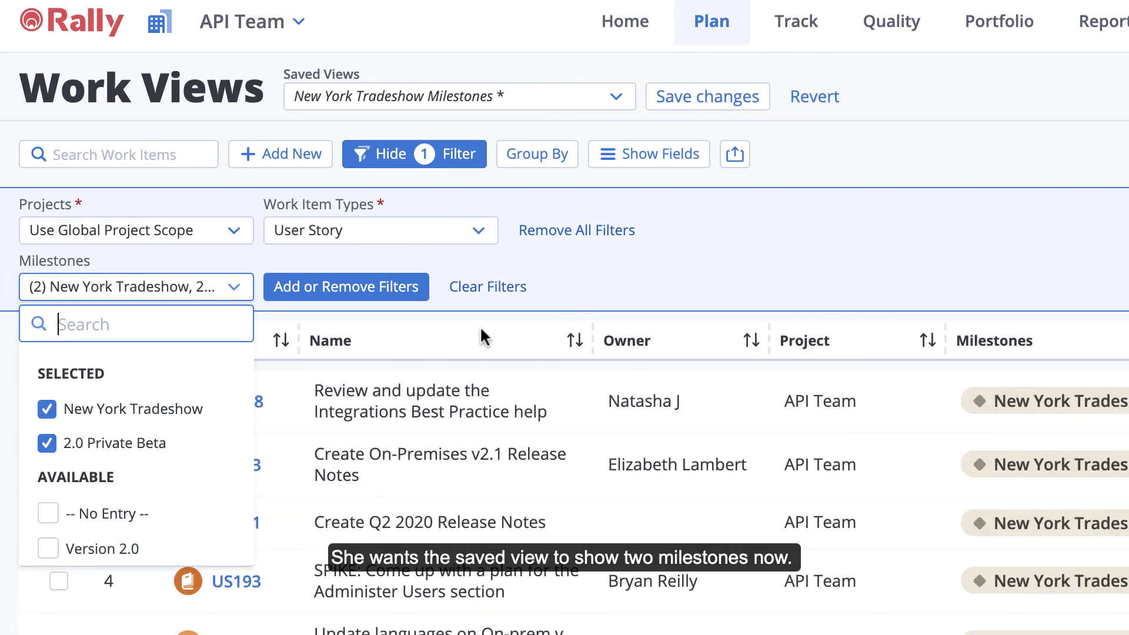
left_click(580, 288)
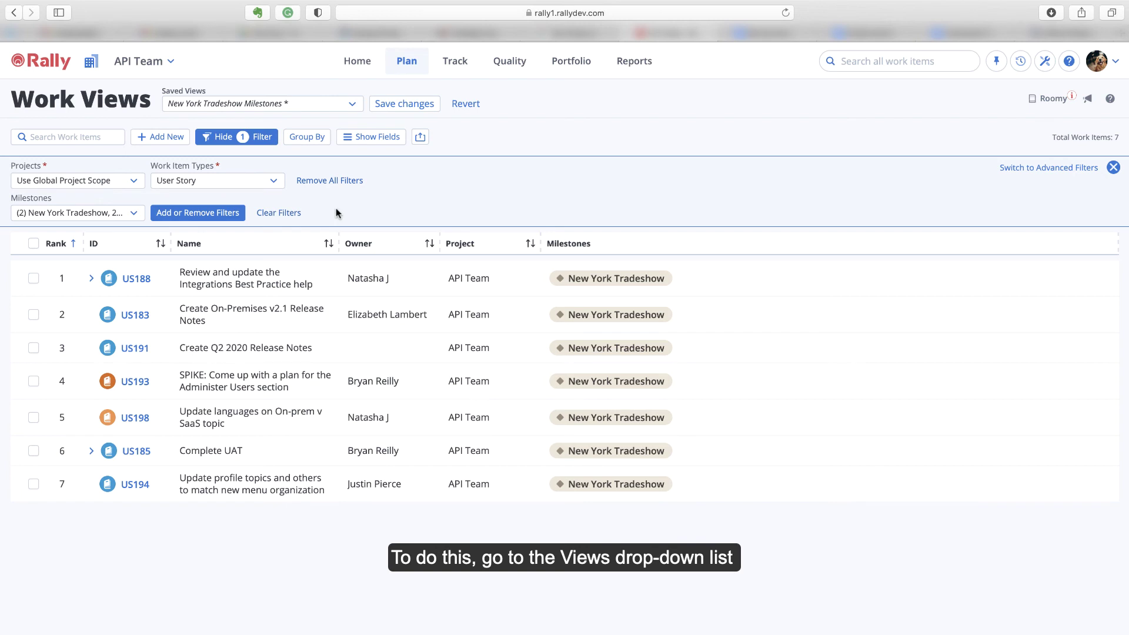
Rename the New York Tradeshow Milestones view to 'Upcoming Milestones' and refresh the page.
left_click(351, 104)
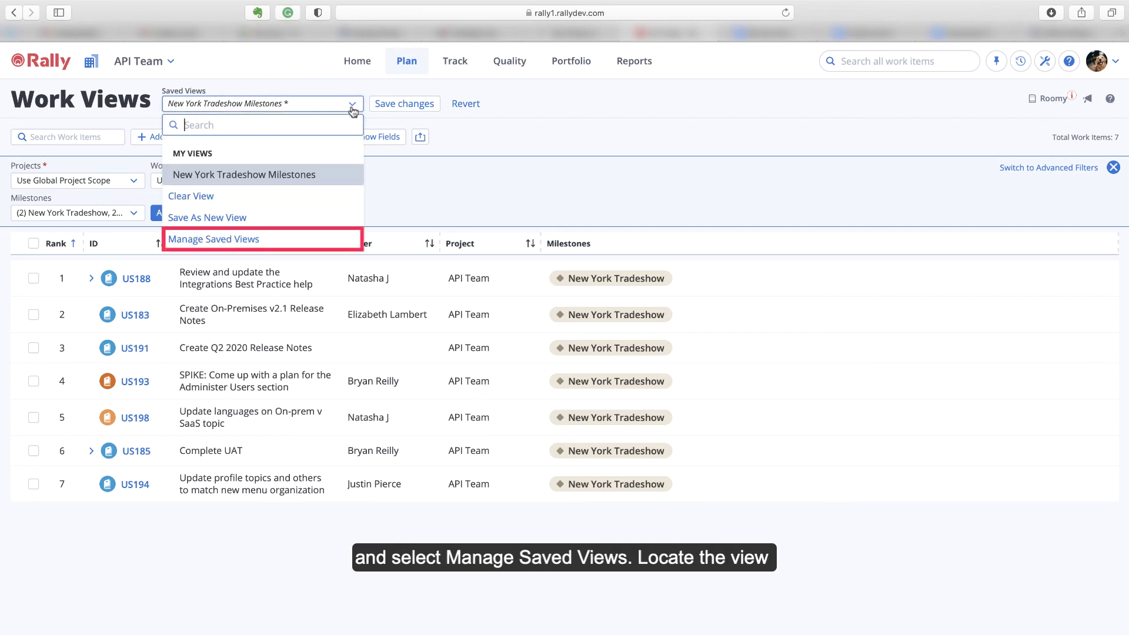
left_click(243, 240)
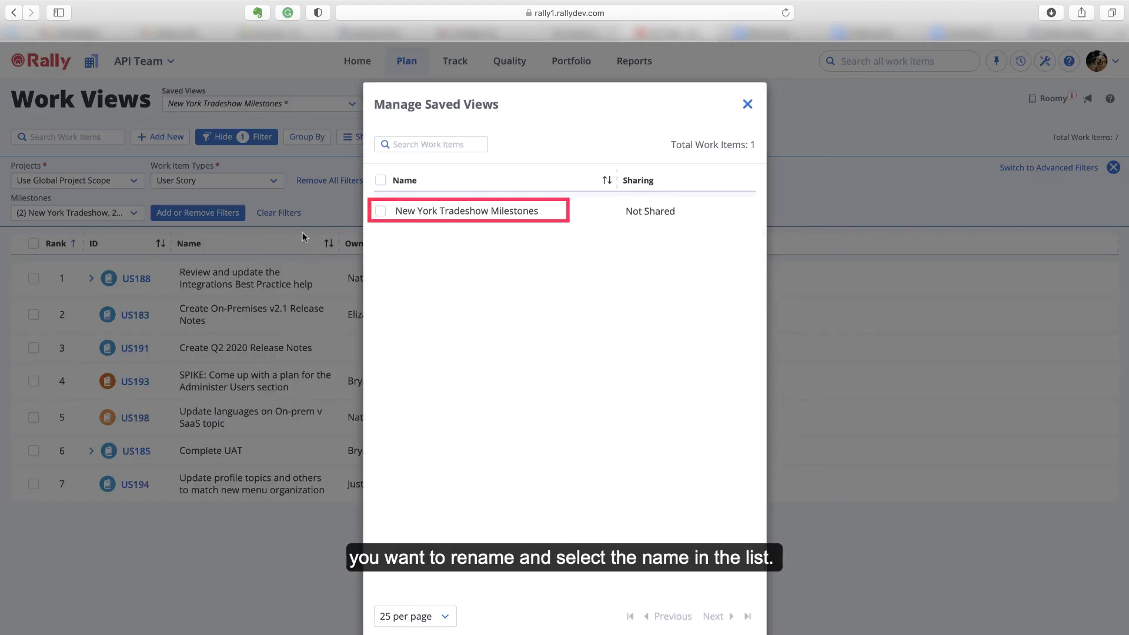
left_click(552, 213)
left_click_drag(552, 213, 394, 203)
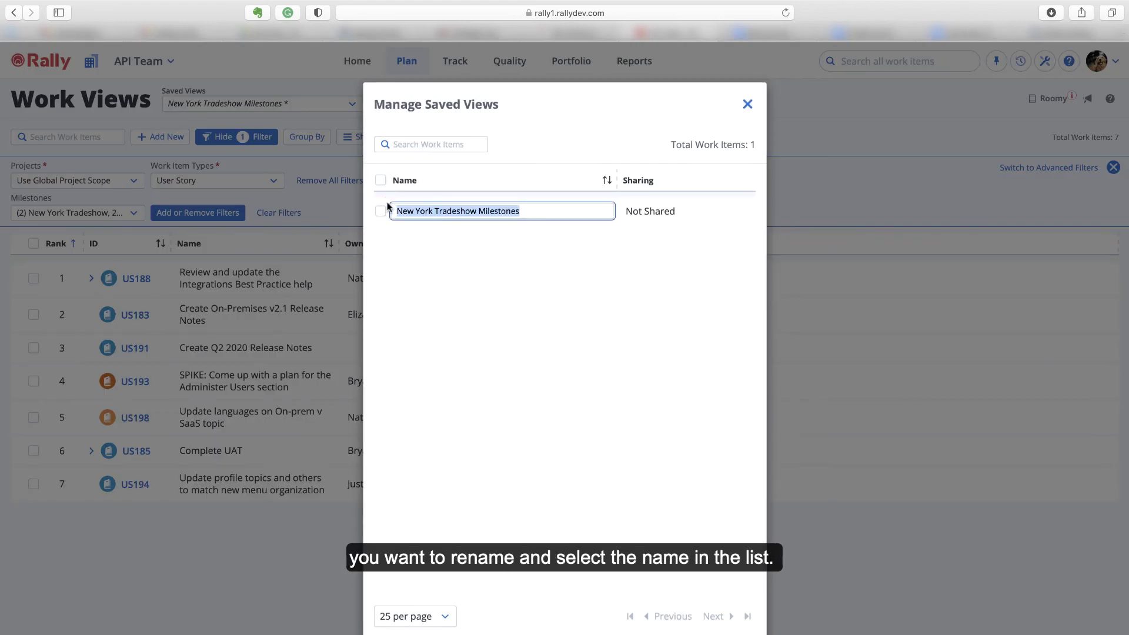
type("Upcoming Milestones")
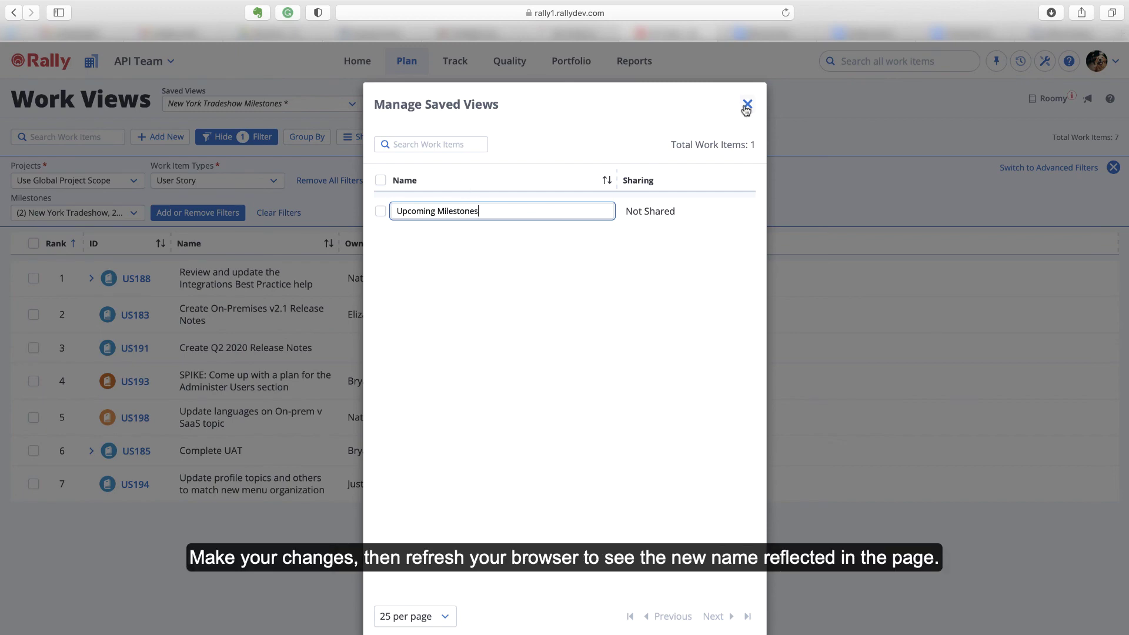
left_click(747, 107)
left_click(785, 12)
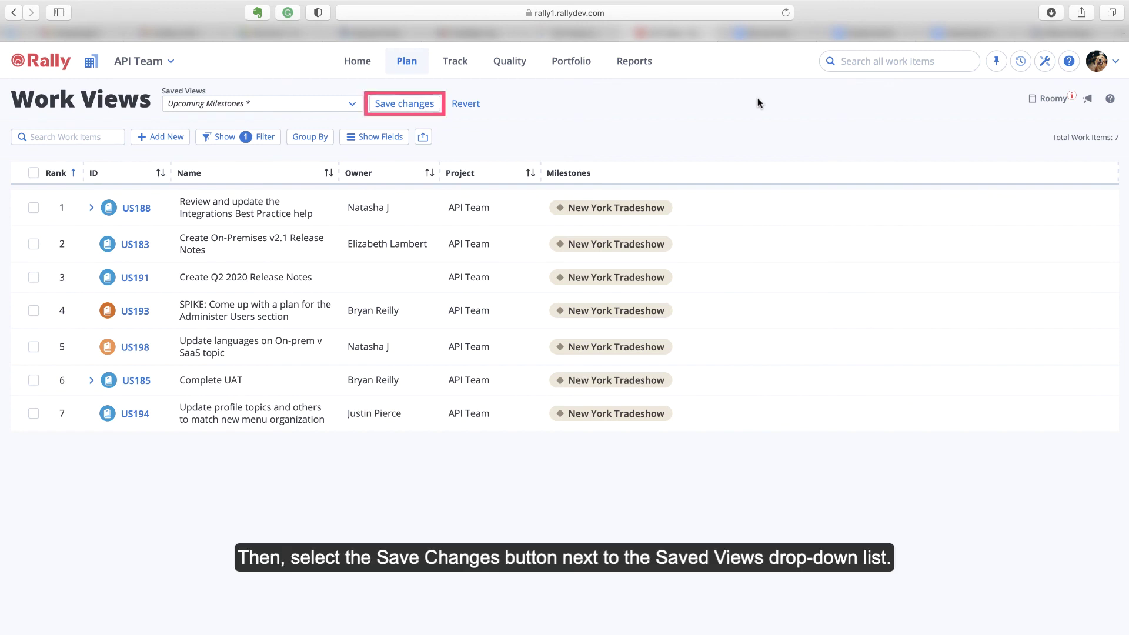
Overwrite the Upcoming Milestones view with the New York Tradeshow and 2.0 Private Beta filter.
left_click(434, 109)
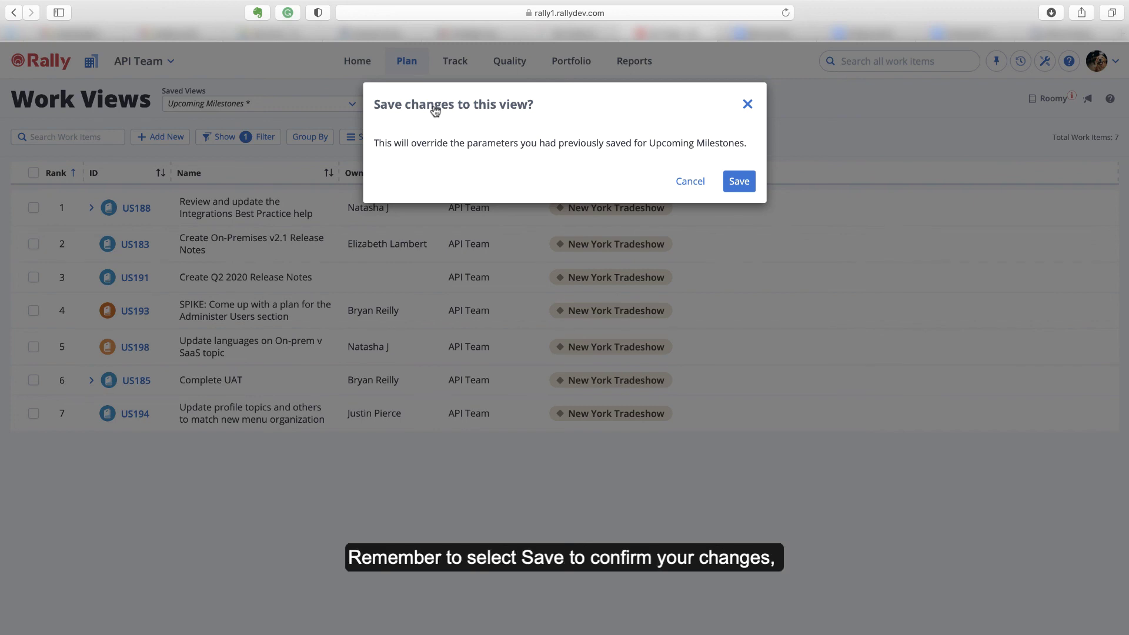
left_click(739, 182)
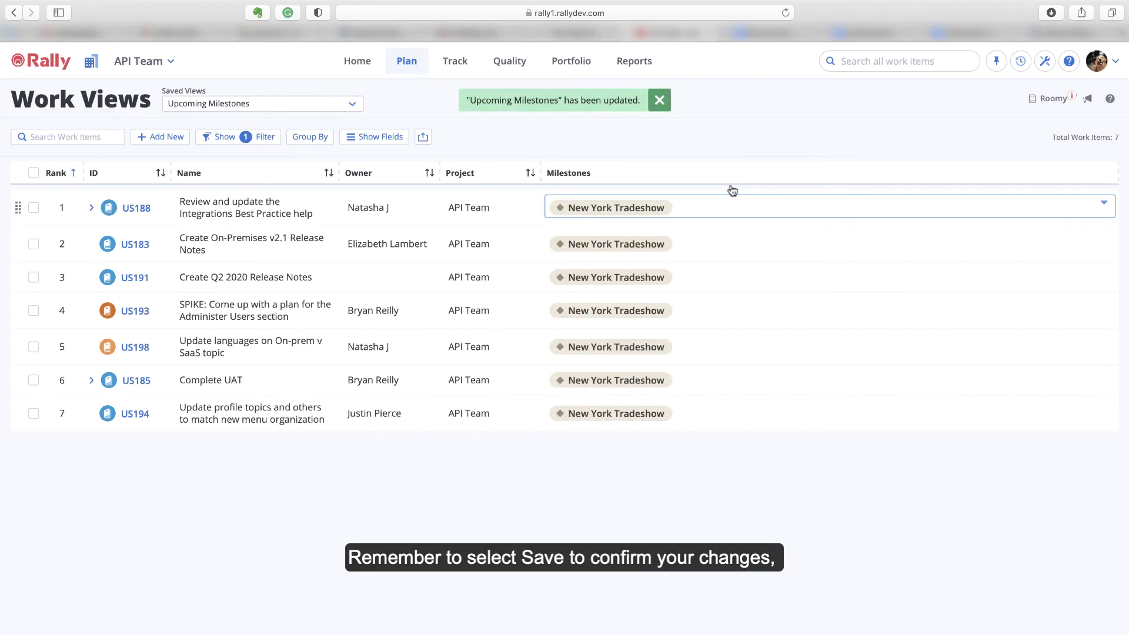